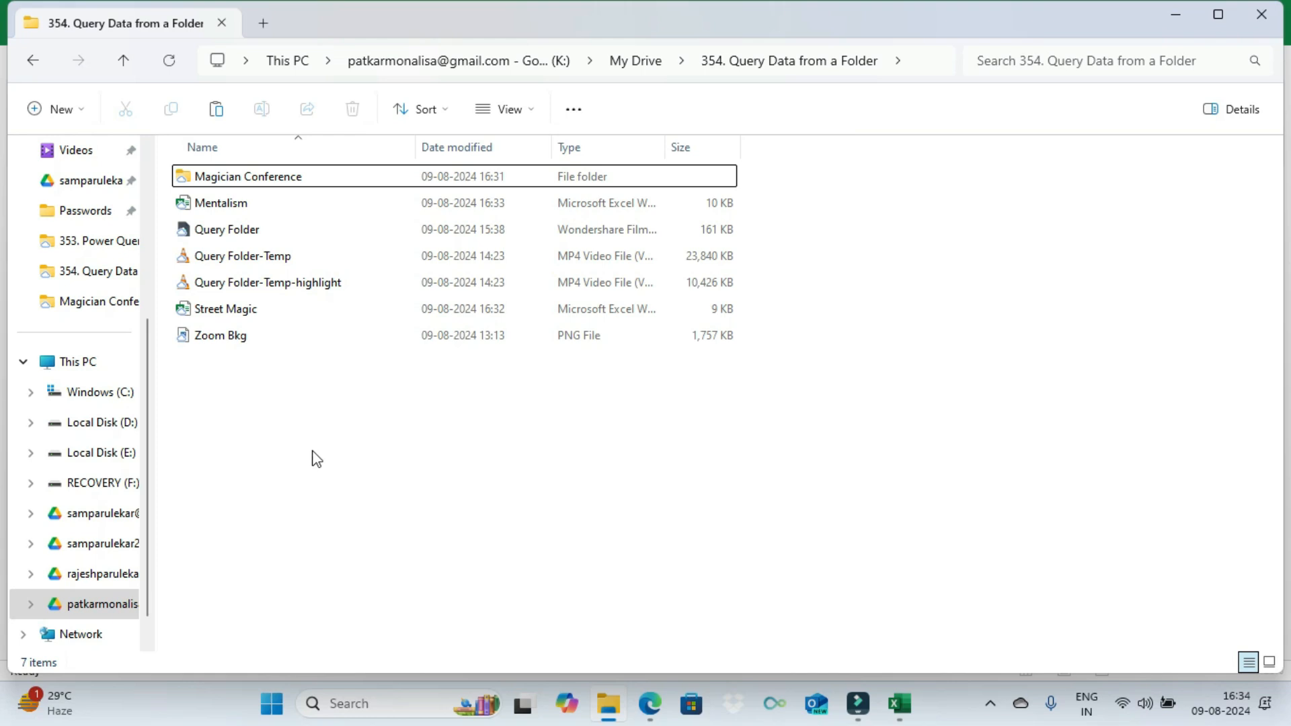
# Open the Magician Conference folder and look over the Levitation, Magic as a Business and Working in Las Vegas workbooks
pyautogui.doubleClick(321, 177)
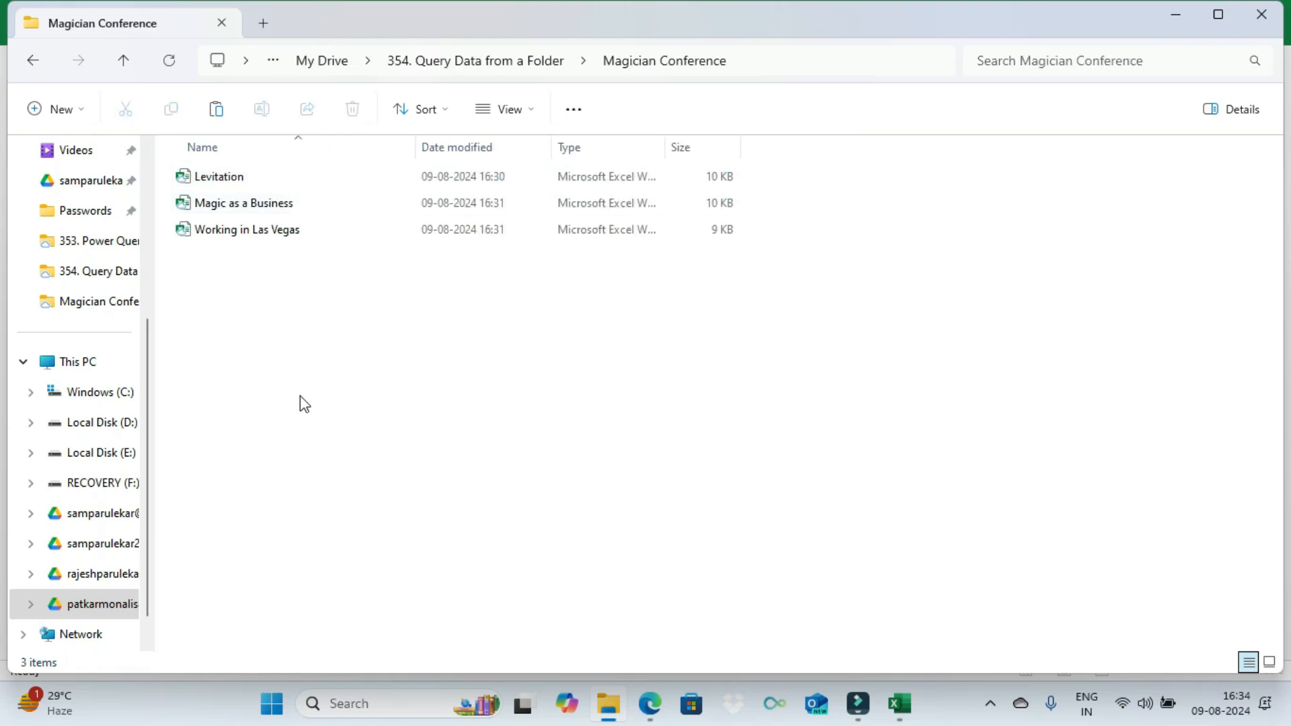
pyautogui.click(275, 181)
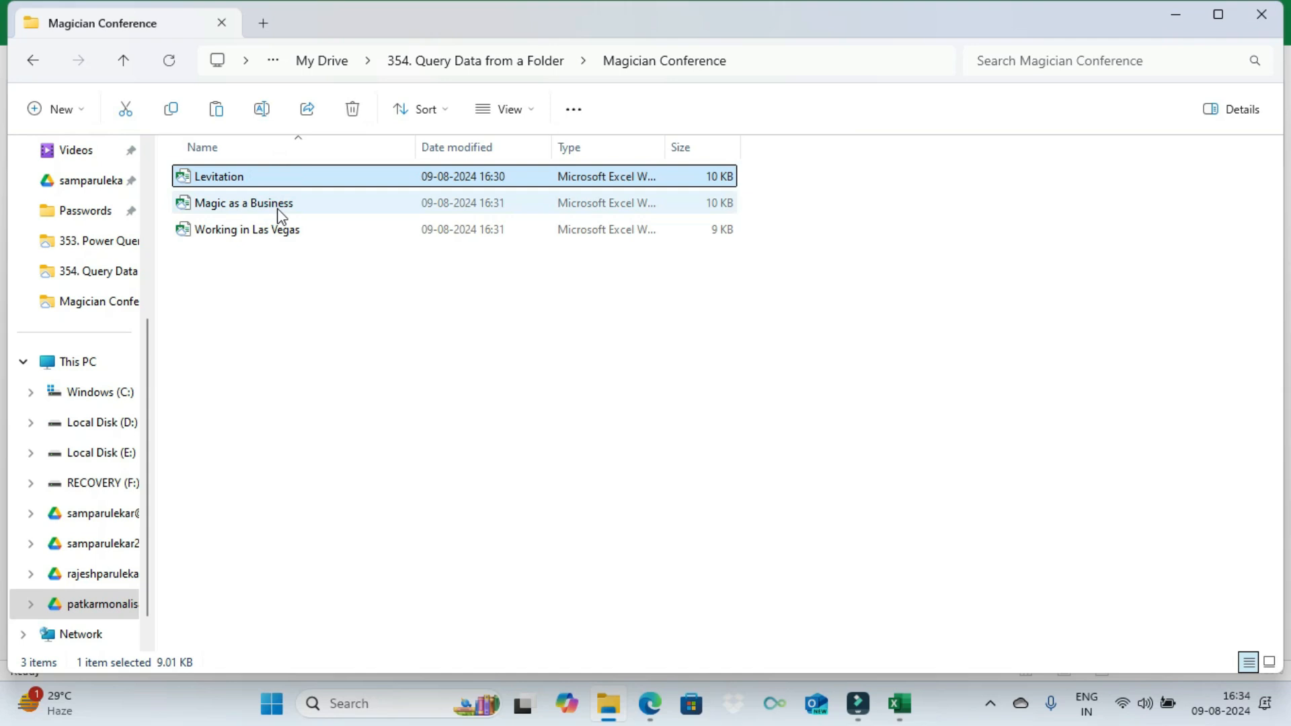
pyautogui.click(278, 206)
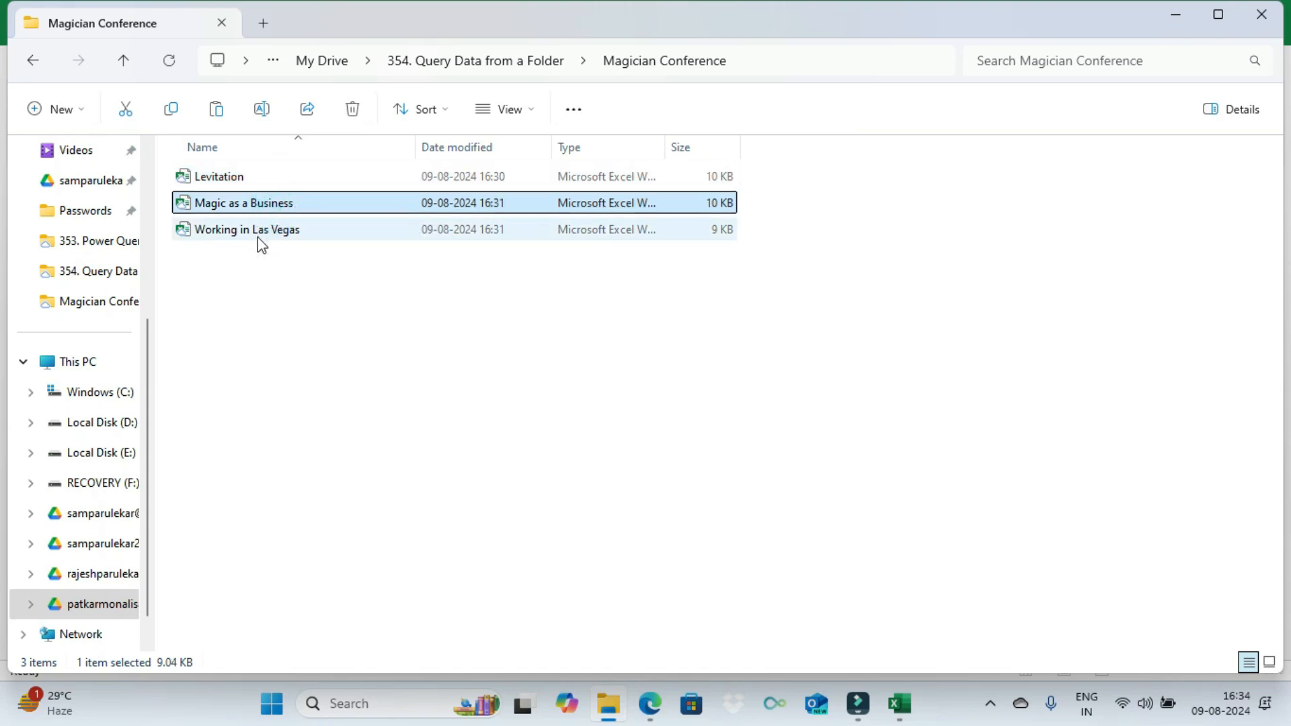
pyautogui.click(261, 232)
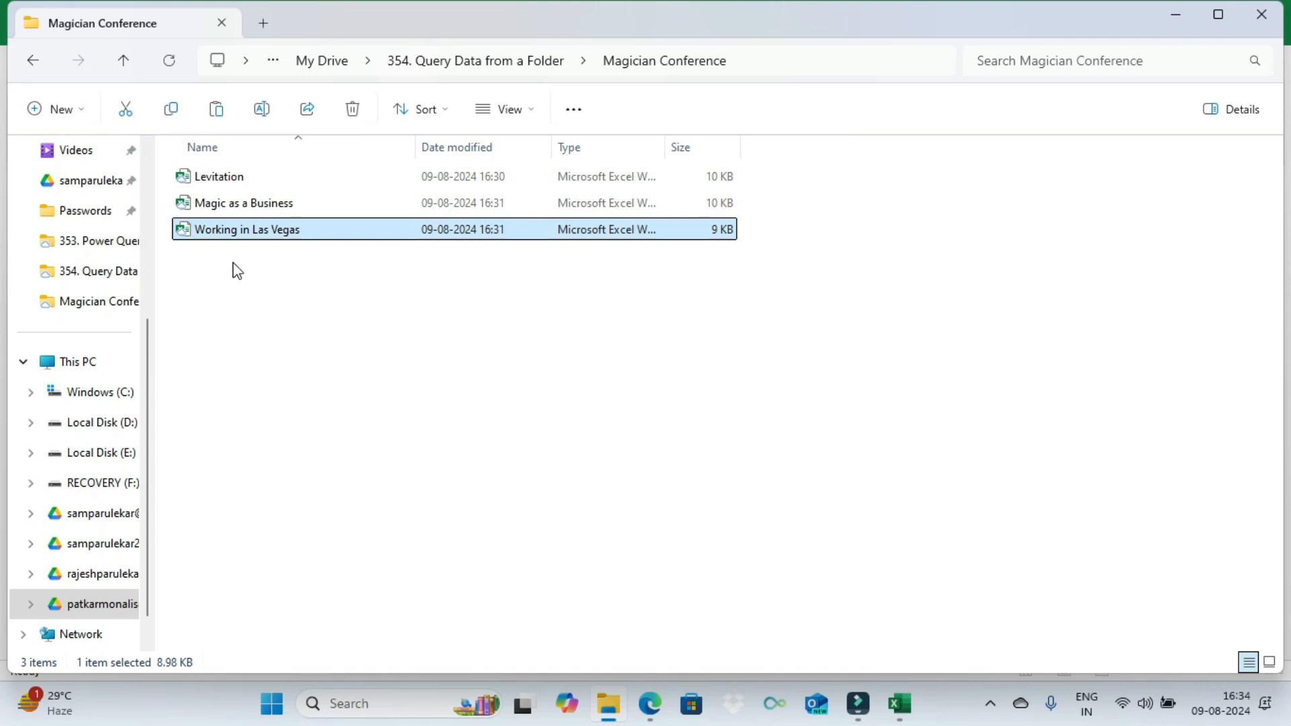
# Open the Levitation workbook, review its Registered and Attended columns, and close it
pyautogui.doubleClick(224, 177)
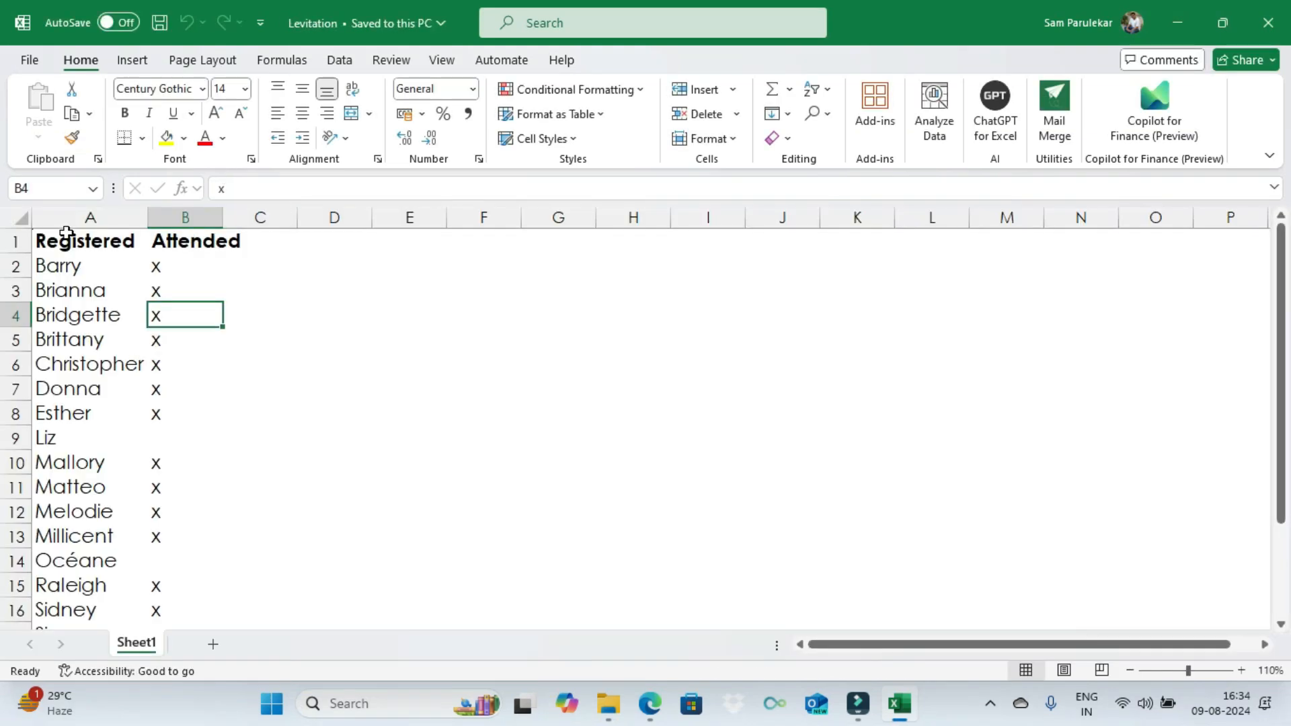
pyautogui.click(87, 216)
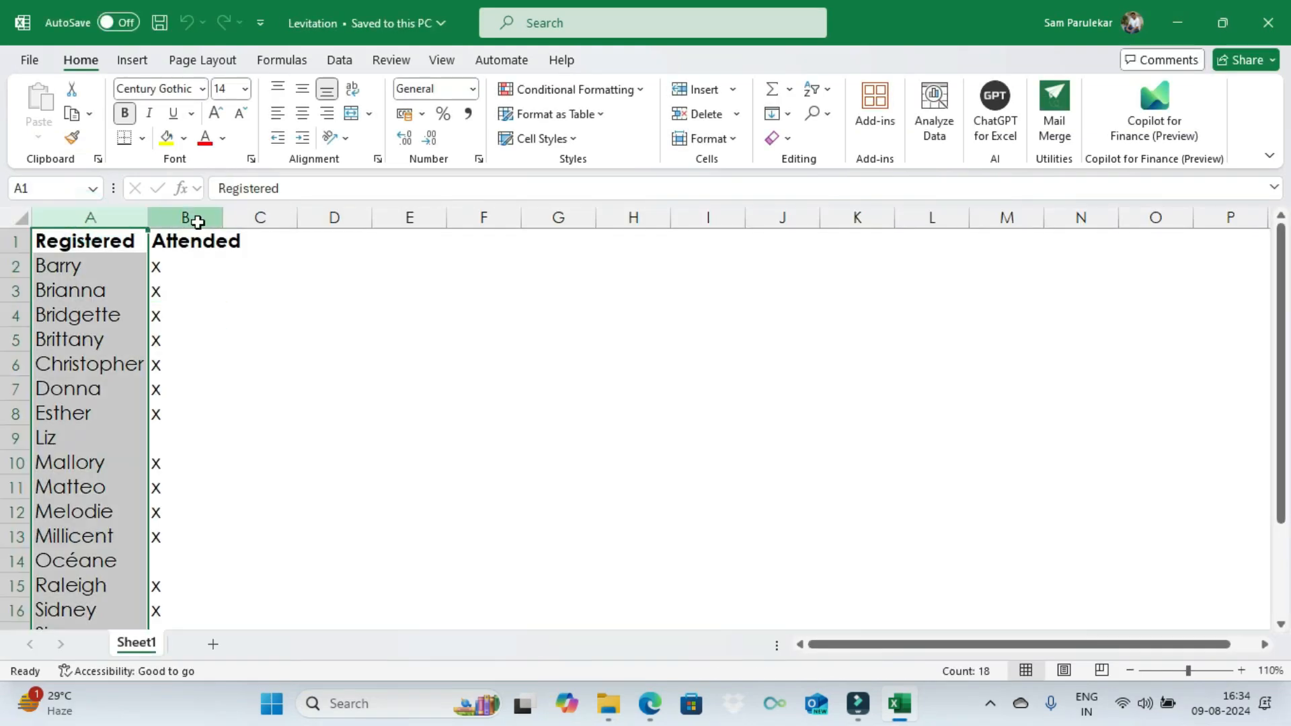
pyautogui.click(195, 218)
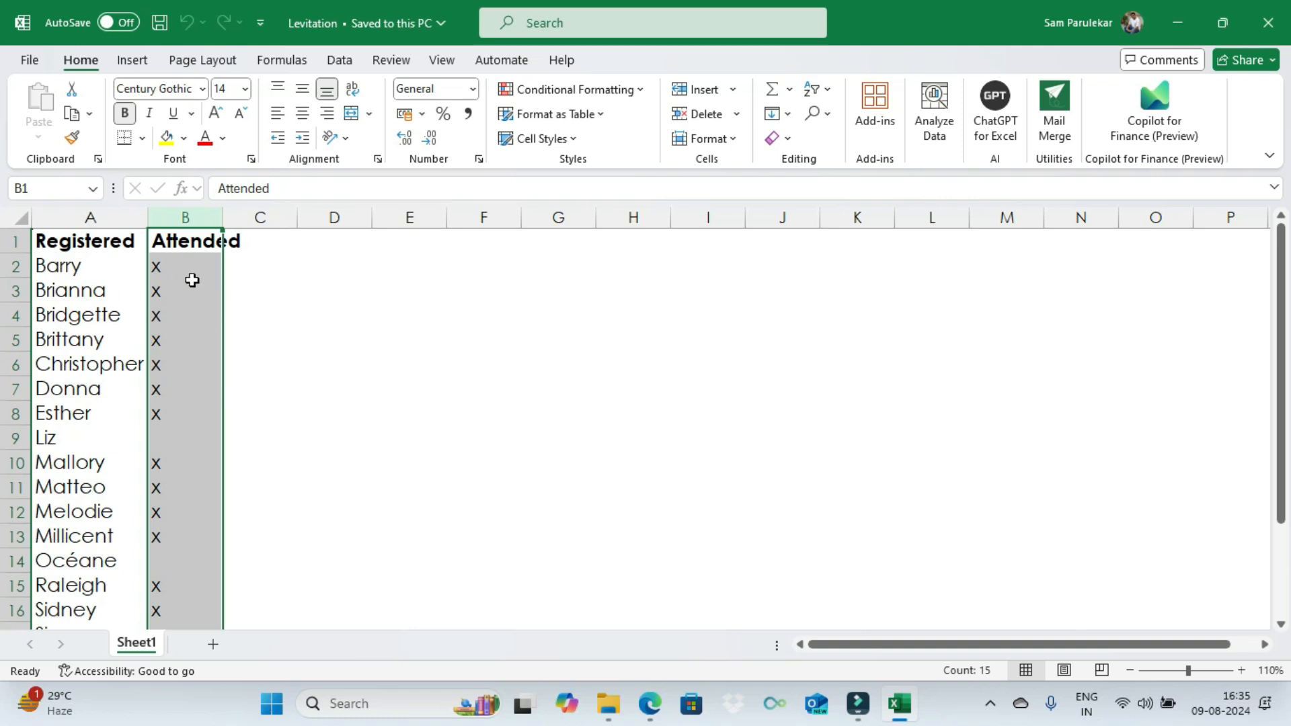
pyautogui.click(1264, 27)
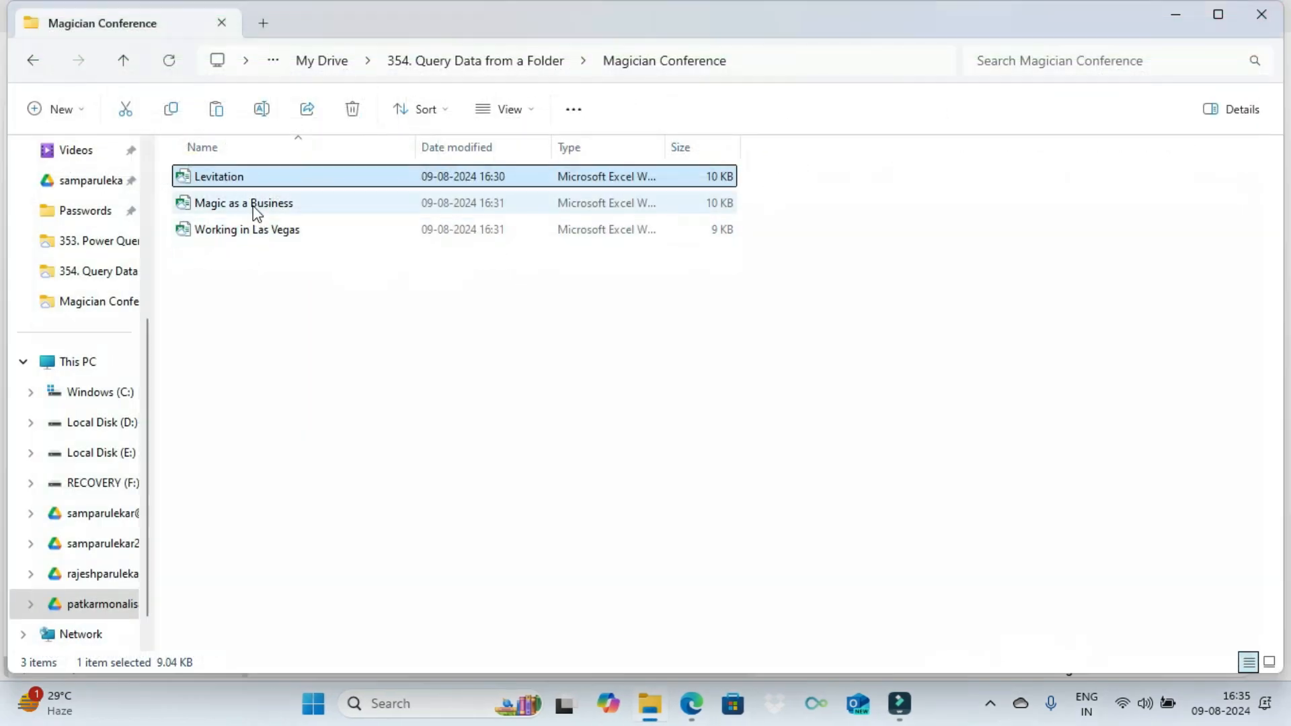
# Open the Magic as a Business workbook, examine its Registered and Attended columns, and close it
pyautogui.doubleClick(256, 205)
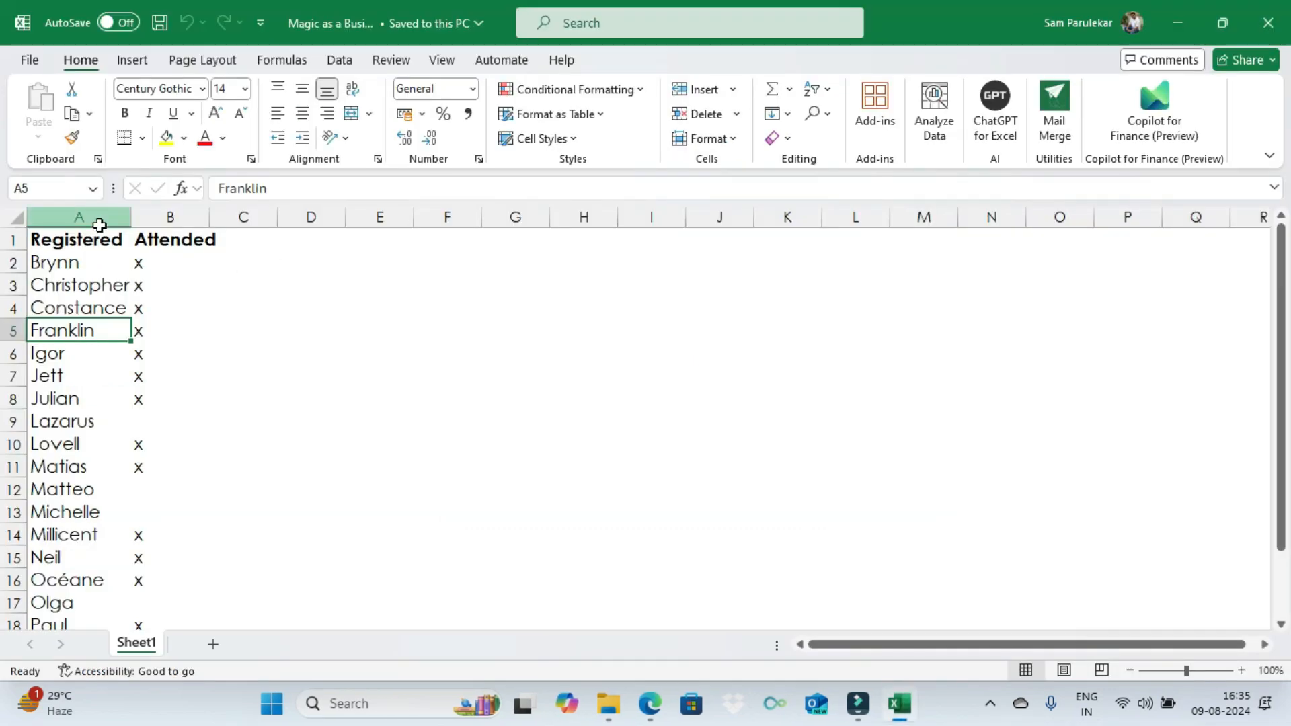
pyautogui.click(99, 237)
pyautogui.hotkey('ctrl', 'shift', 'Down')
pyautogui.hotkey('ctrl', 'shift', 'Right')
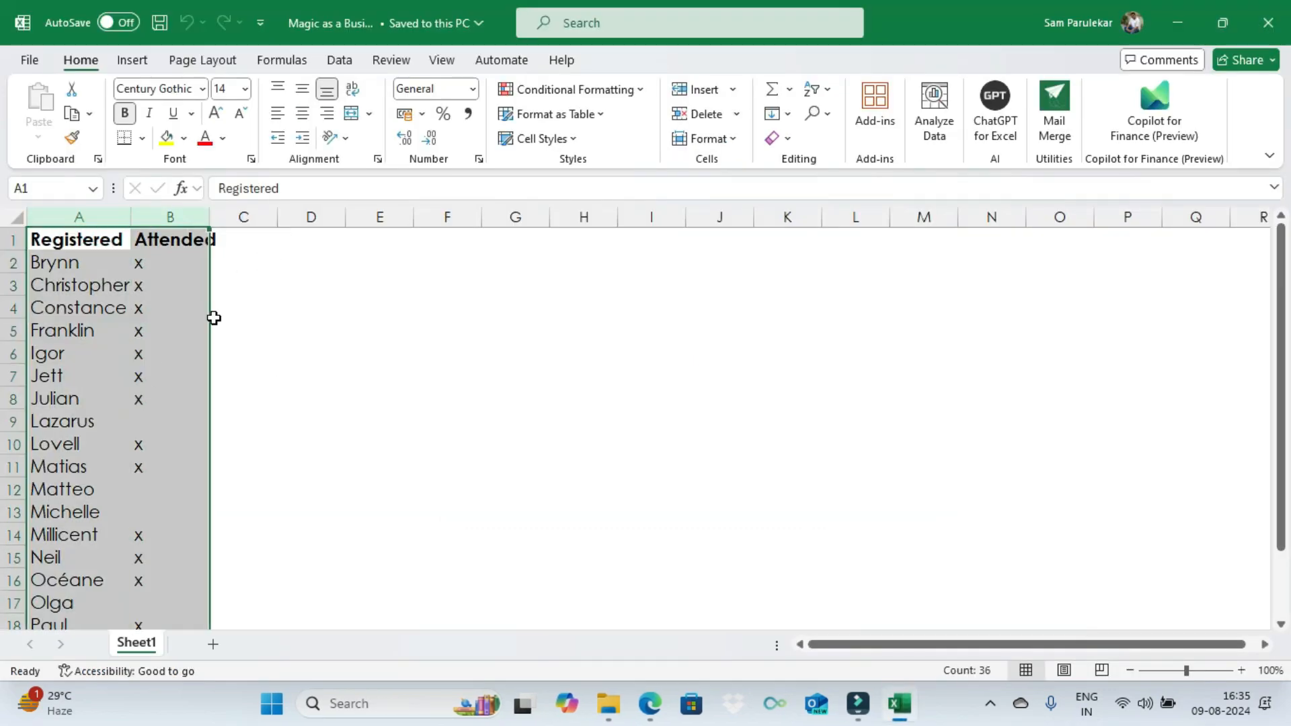
pyautogui.click(1269, 26)
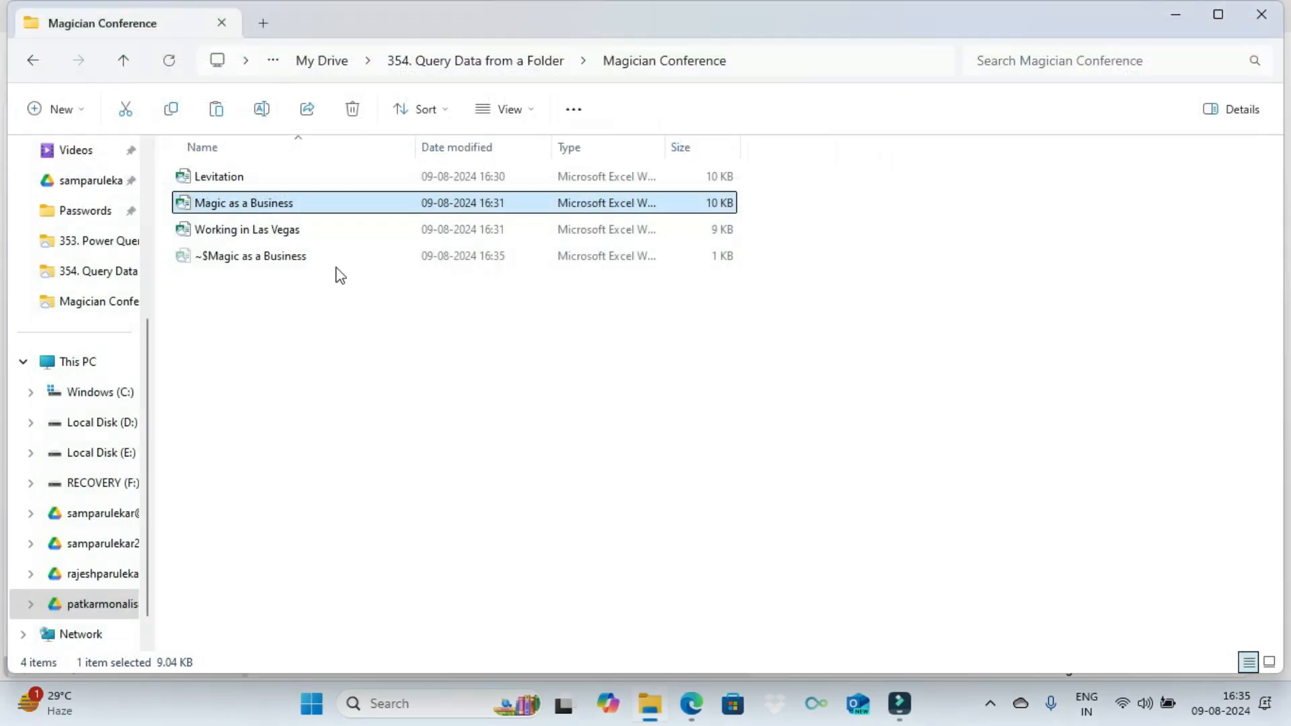
# Open the Working in Las Vegas workbook, check its Registered and Attended columns, and close it
pyautogui.click(240, 236)
pyautogui.doubleClick(241, 235)
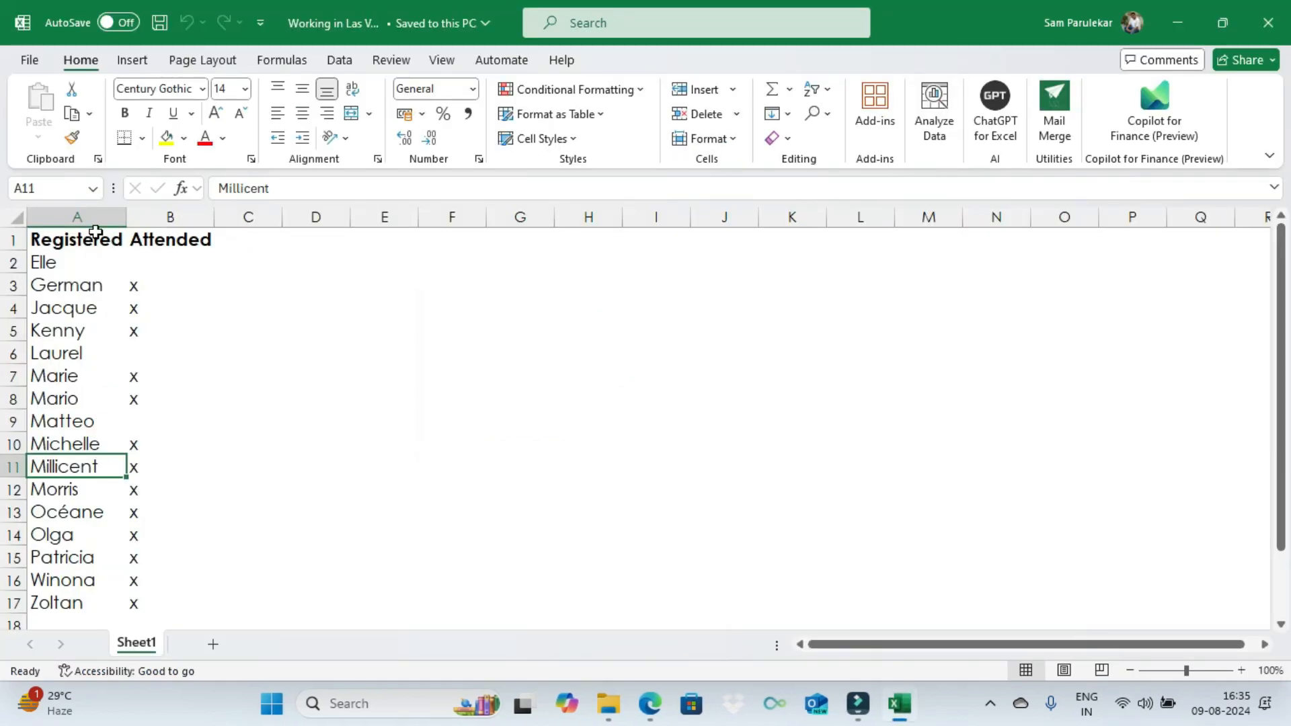
pyautogui.moveTo(95, 217); pyautogui.dragTo(171, 217)
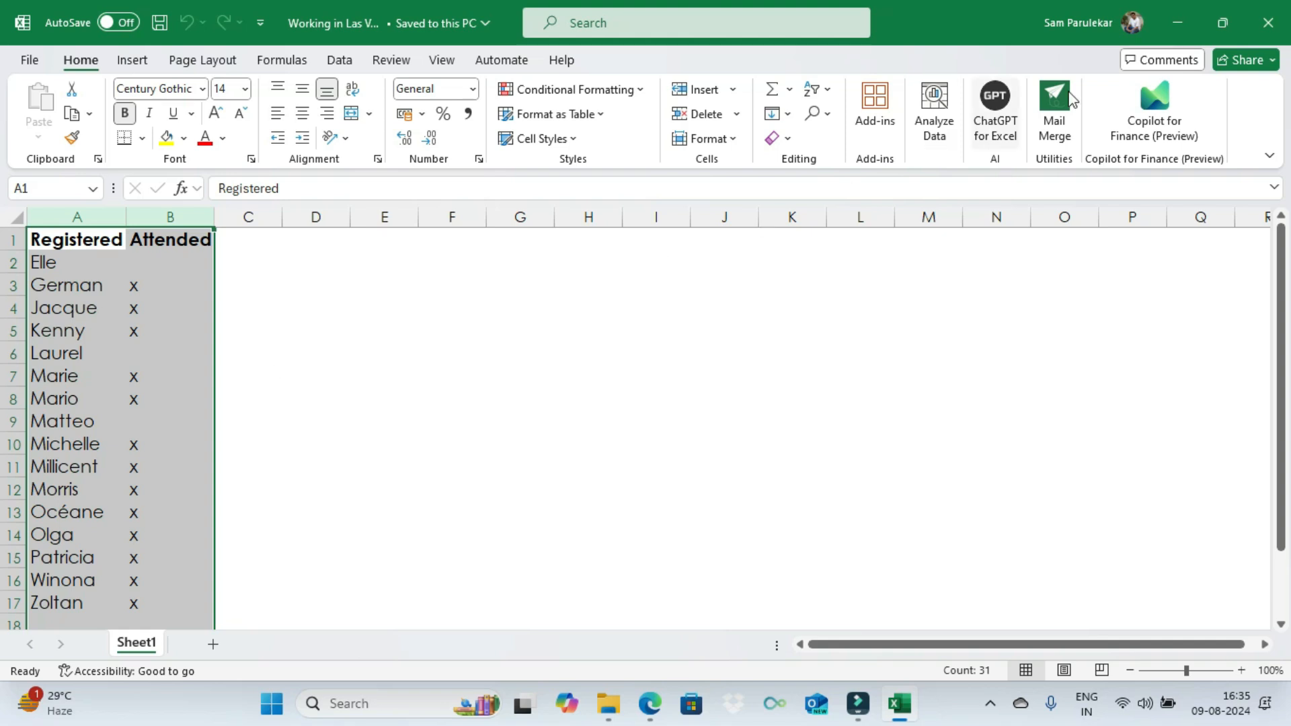
pyautogui.click(1267, 23)
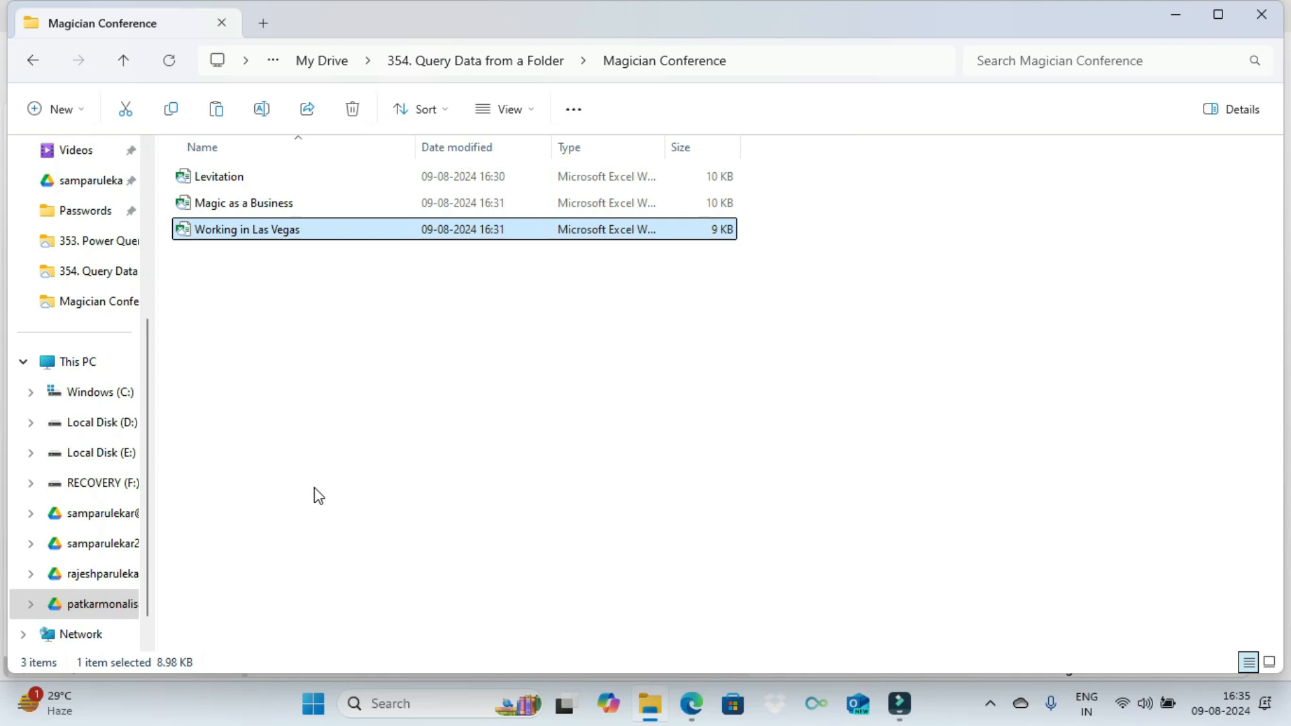
pyautogui.click(225, 178)
pyautogui.click(225, 204)
pyautogui.click(221, 229)
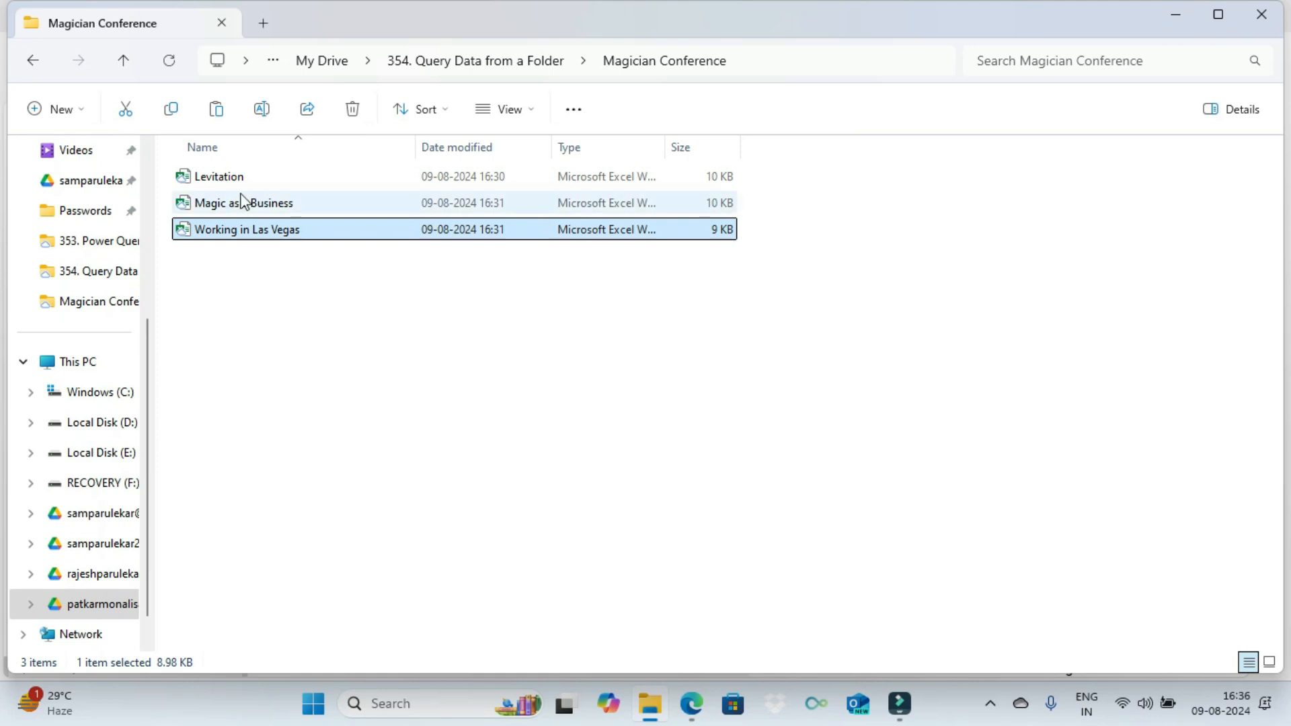
pyautogui.moveTo(248, 188)
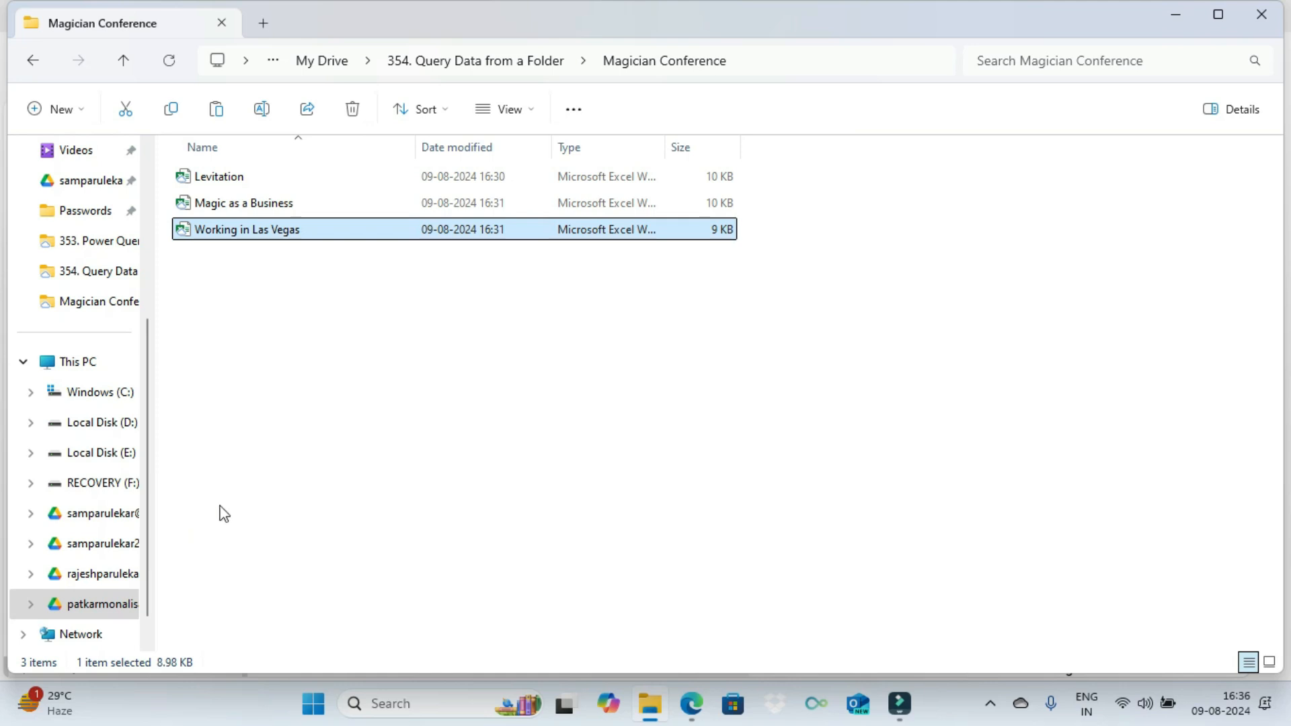
# Launch Excel and create a blank workbook
pyautogui.click(313, 706)
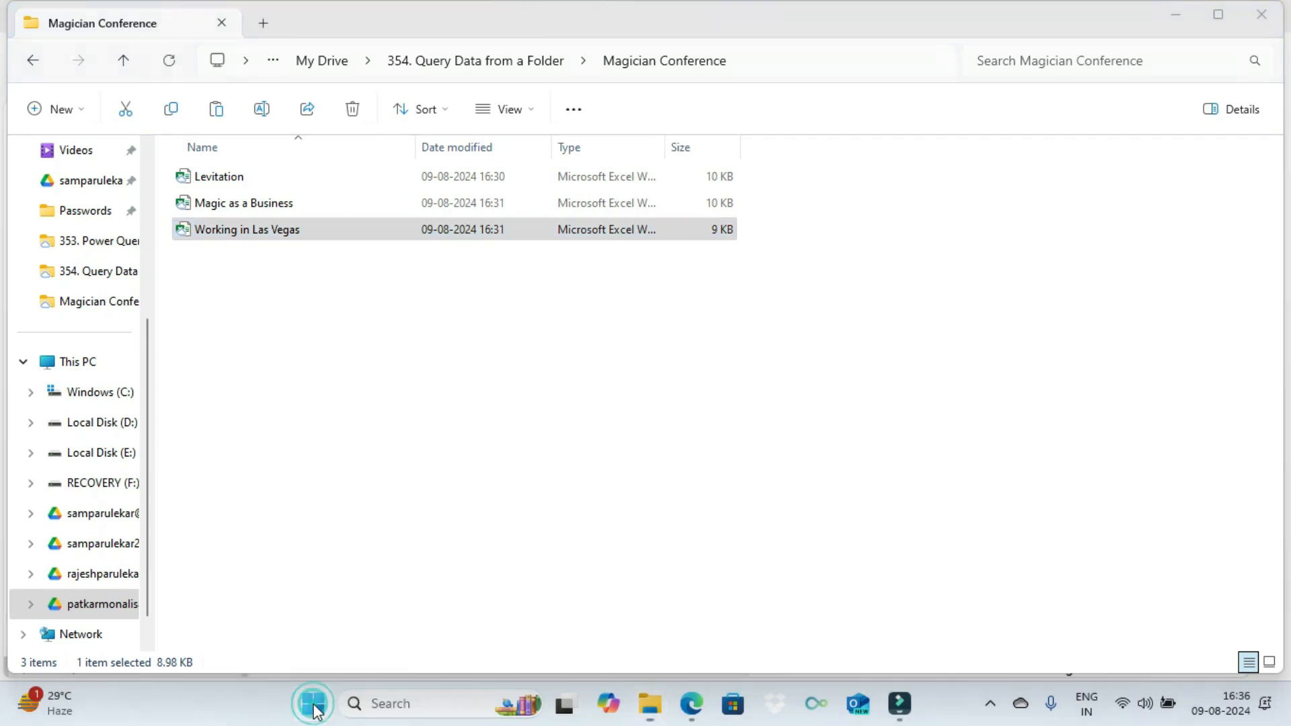
pyautogui.click(598, 219)
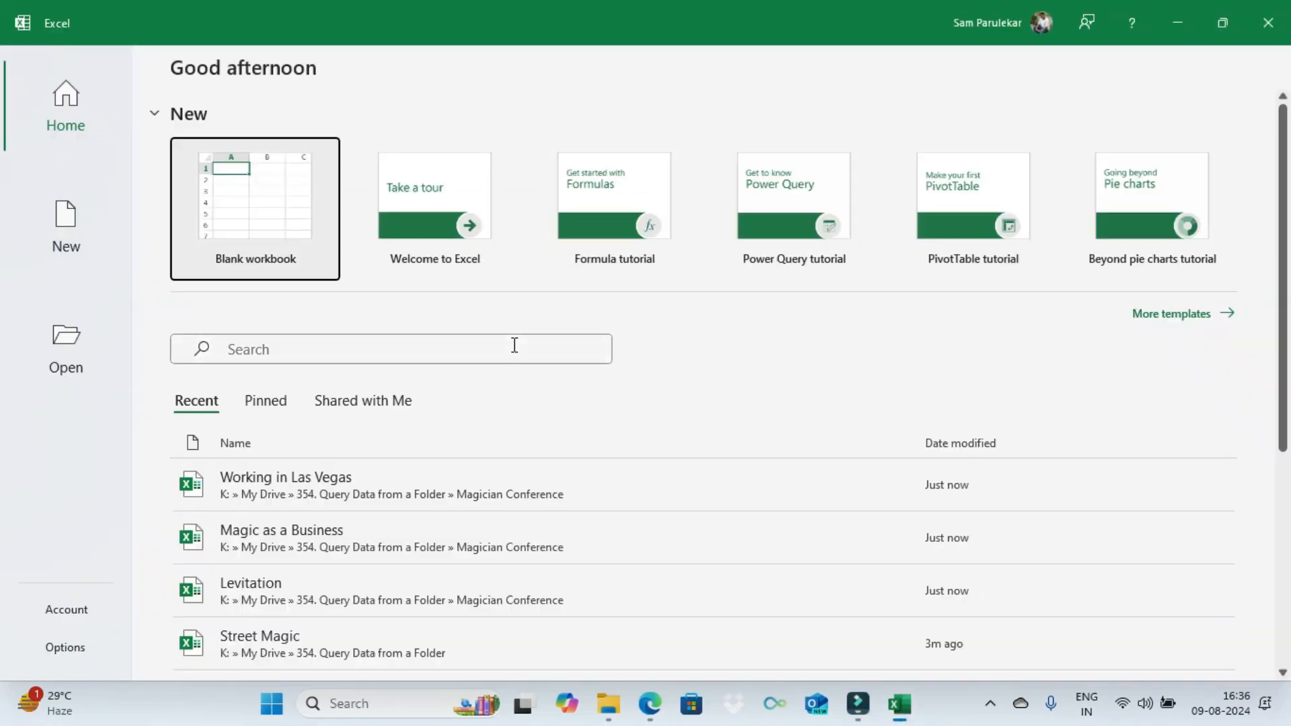
pyautogui.click(256, 215)
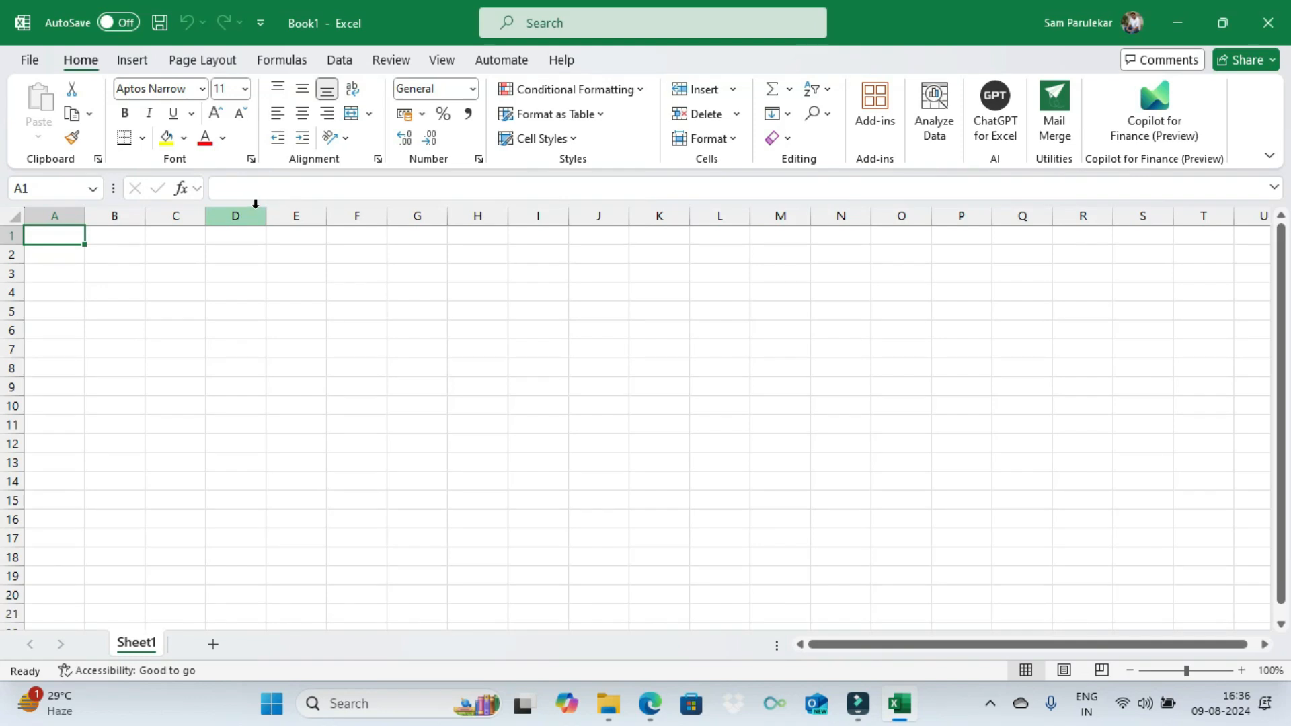
# Get data from a folder, choosing Magician Conference inside My Drive's "354. Query Data from a Folder" as the source
pyautogui.click(338, 61)
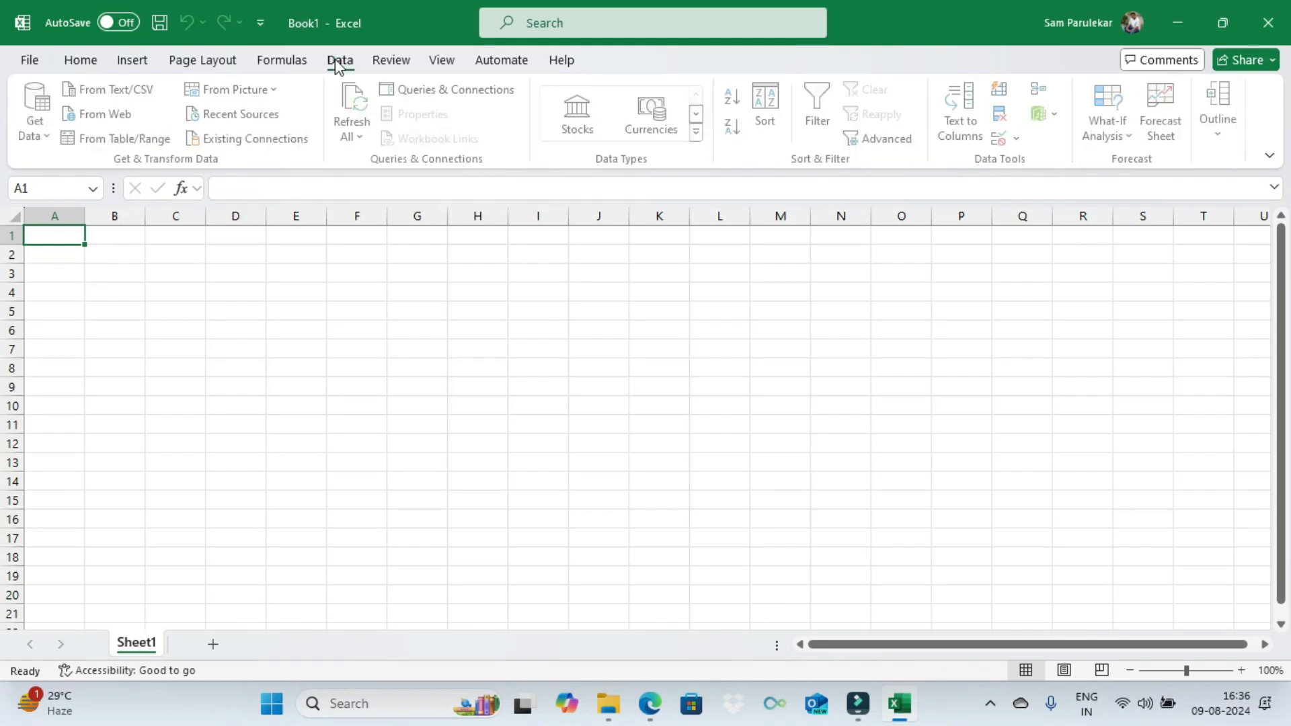
pyautogui.click(34, 131)
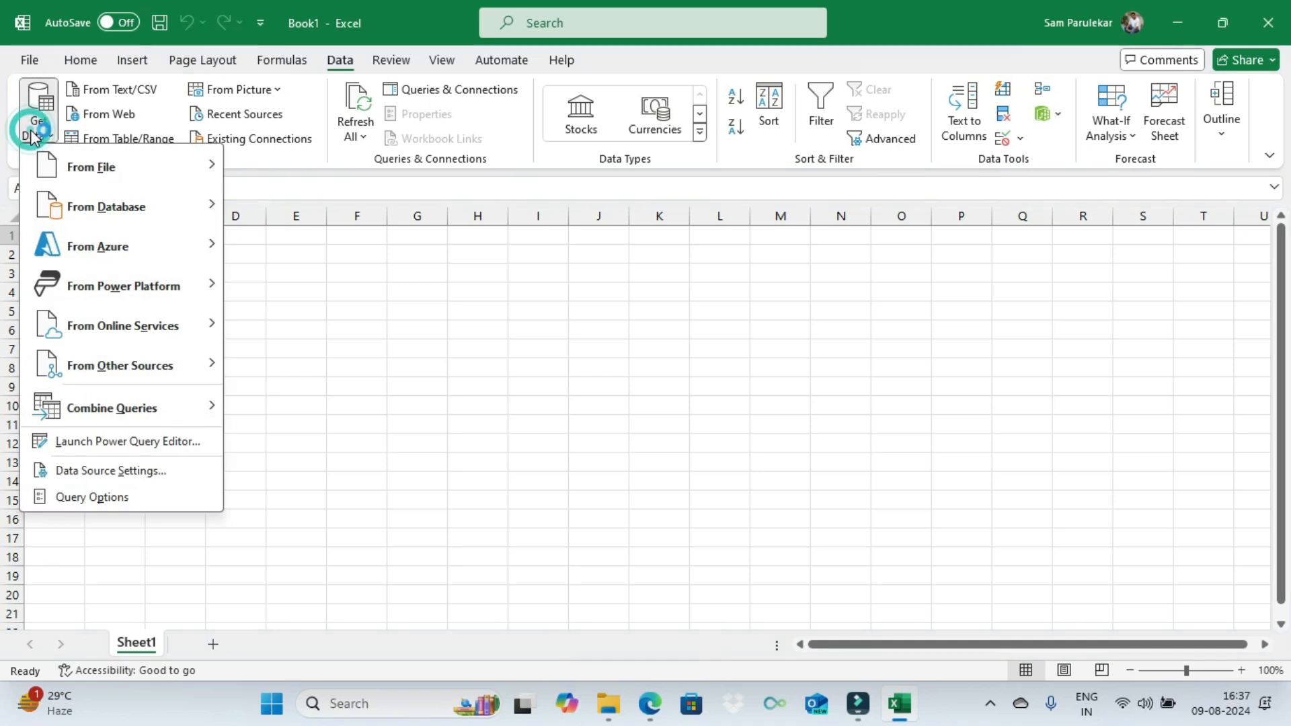
pyautogui.moveTo(82, 177)
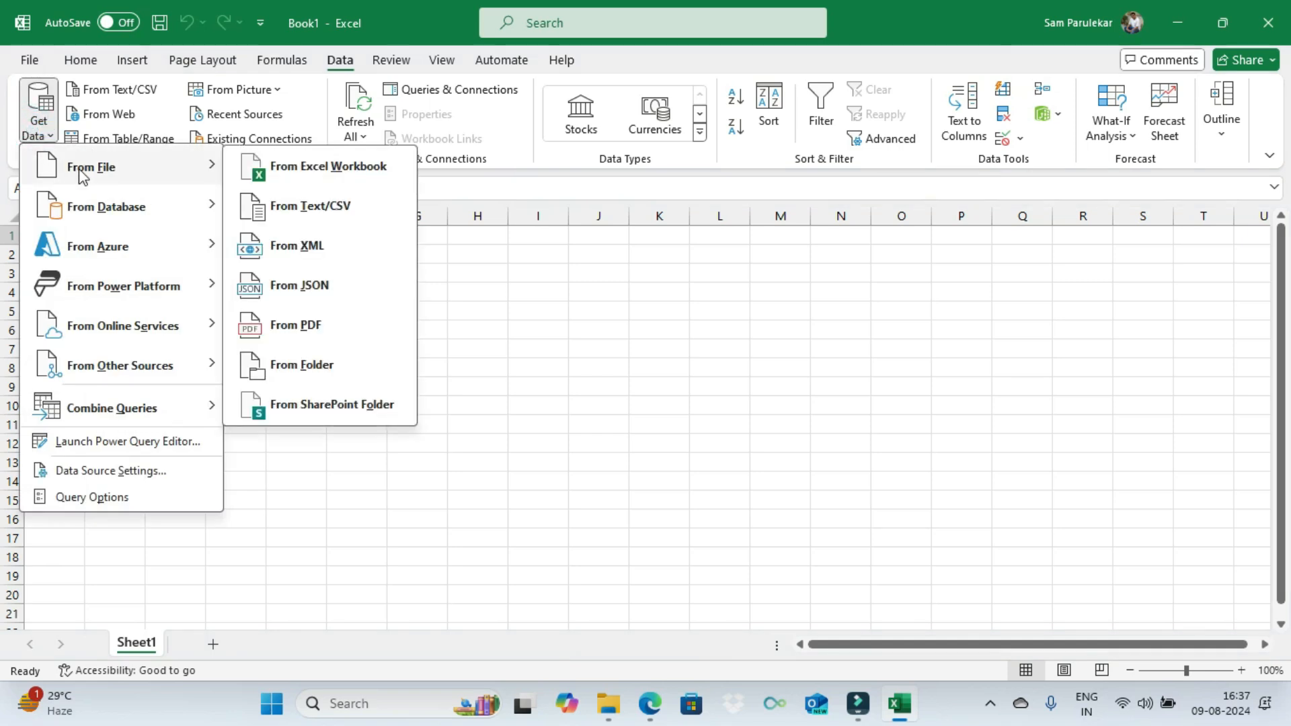
pyautogui.click(299, 369)
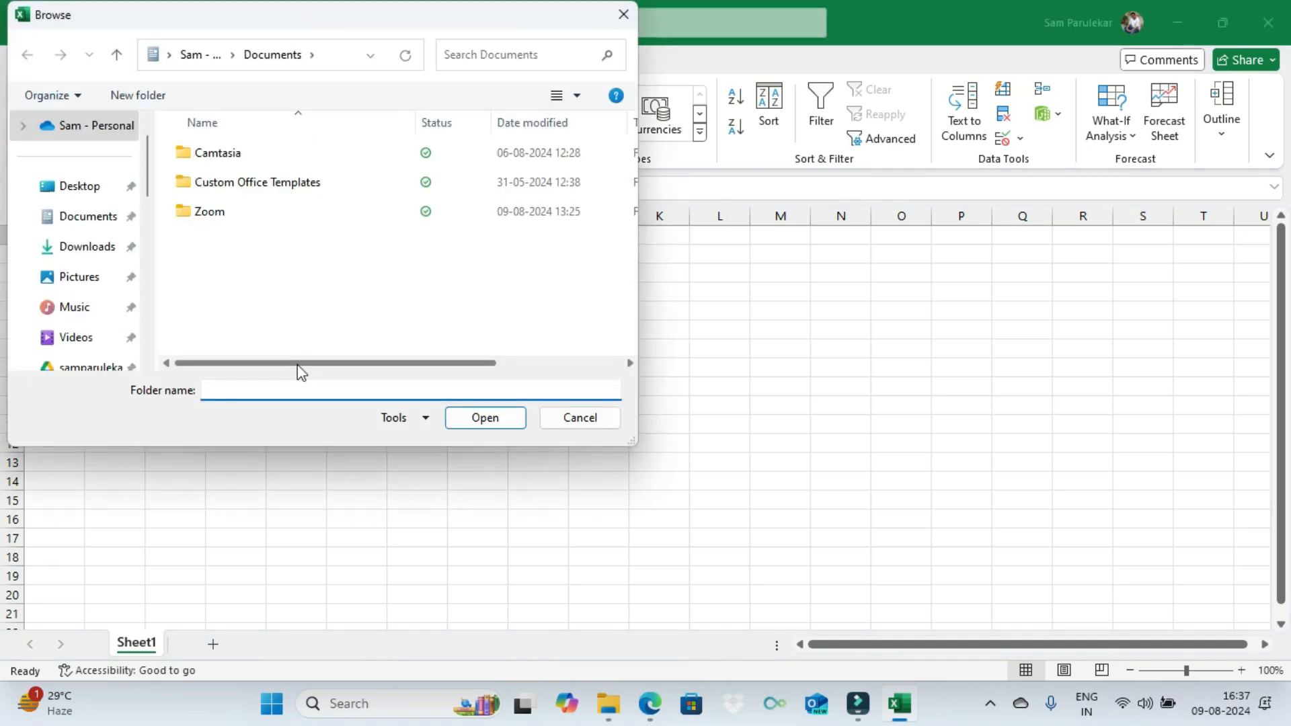
pyautogui.moveTo(148, 181); pyautogui.dragTo(148, 329)
pyautogui.click(108, 307)
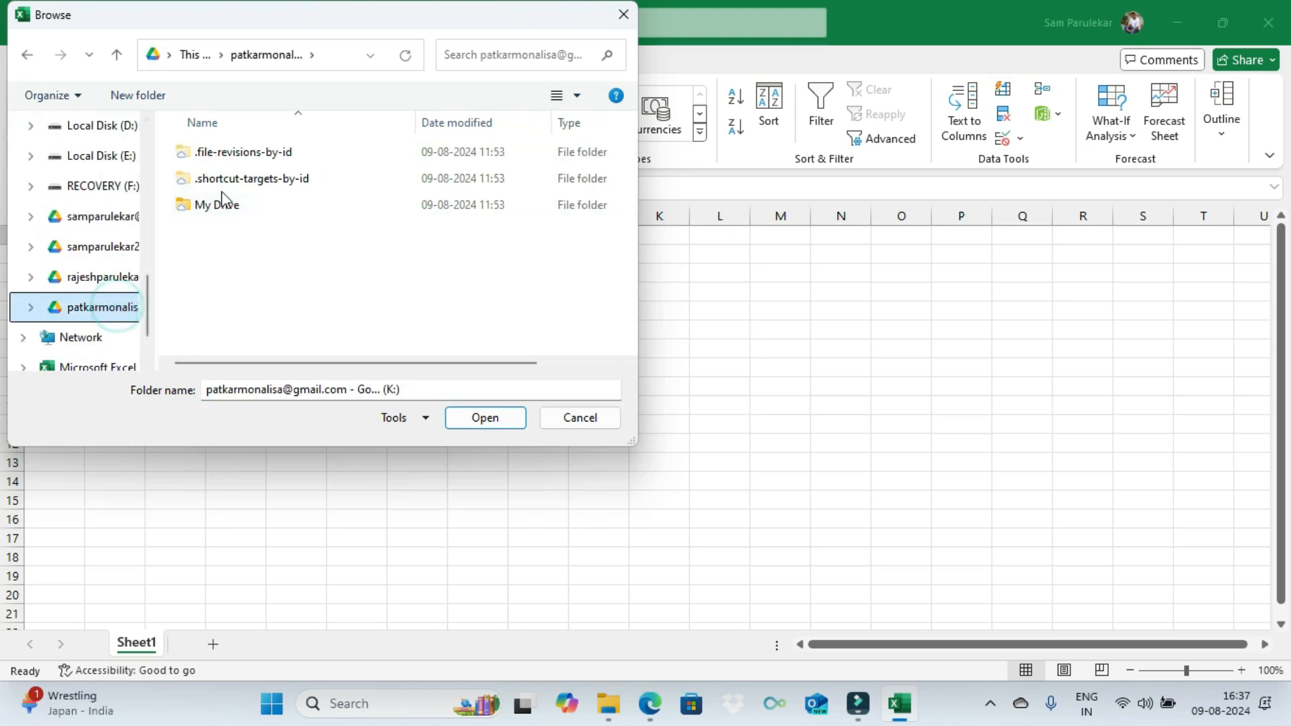
pyautogui.doubleClick(223, 202)
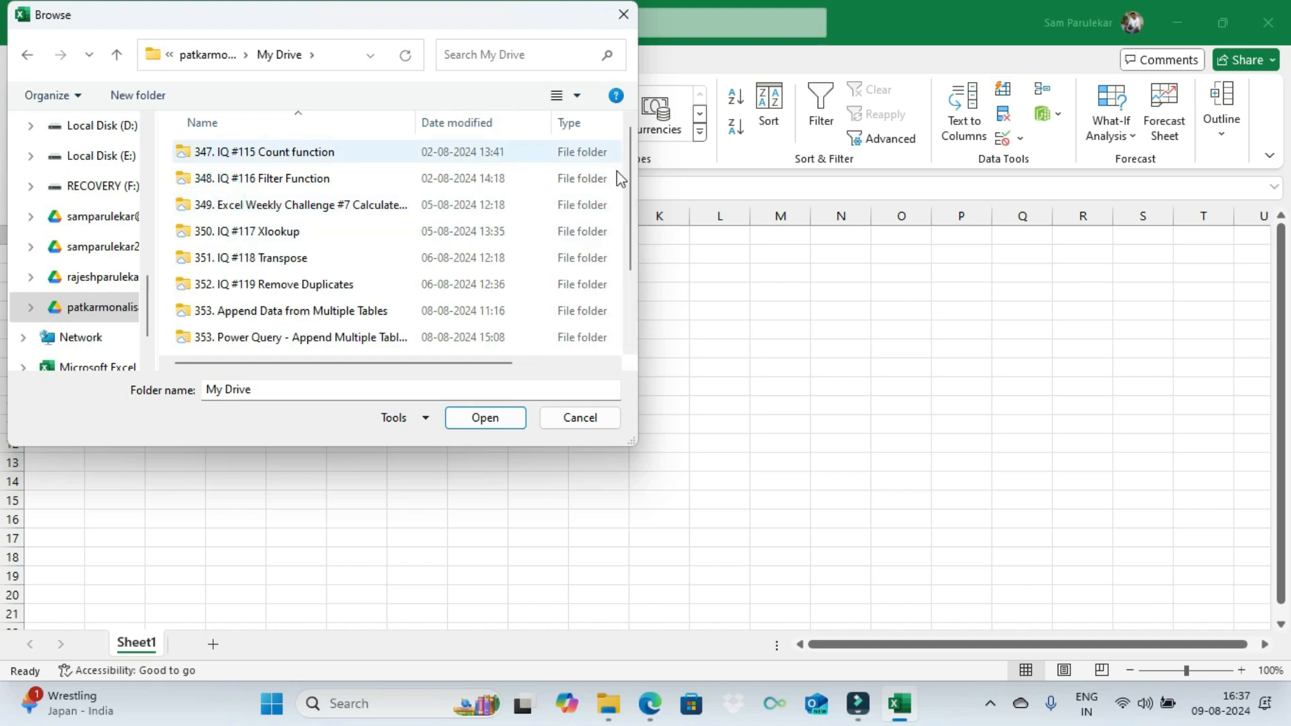
pyautogui.scroll(-2, 631, 191)
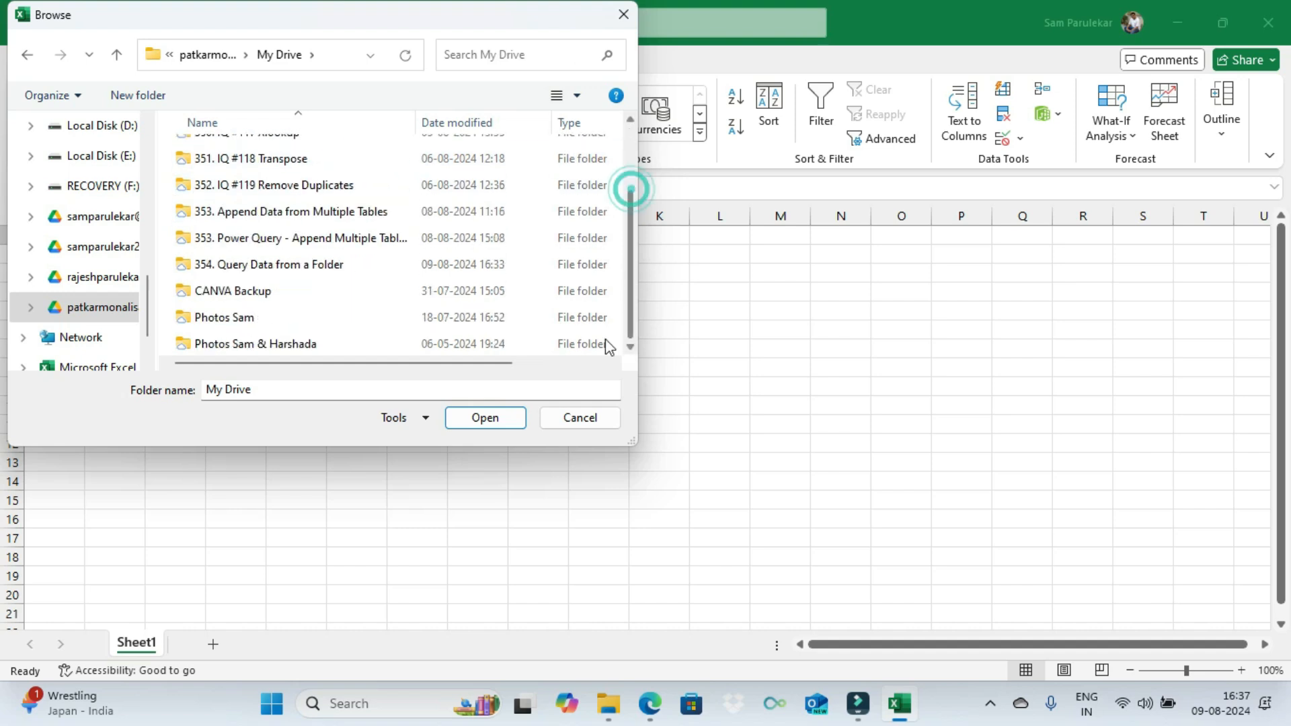
pyautogui.doubleClick(299, 265)
pyautogui.click(236, 153)
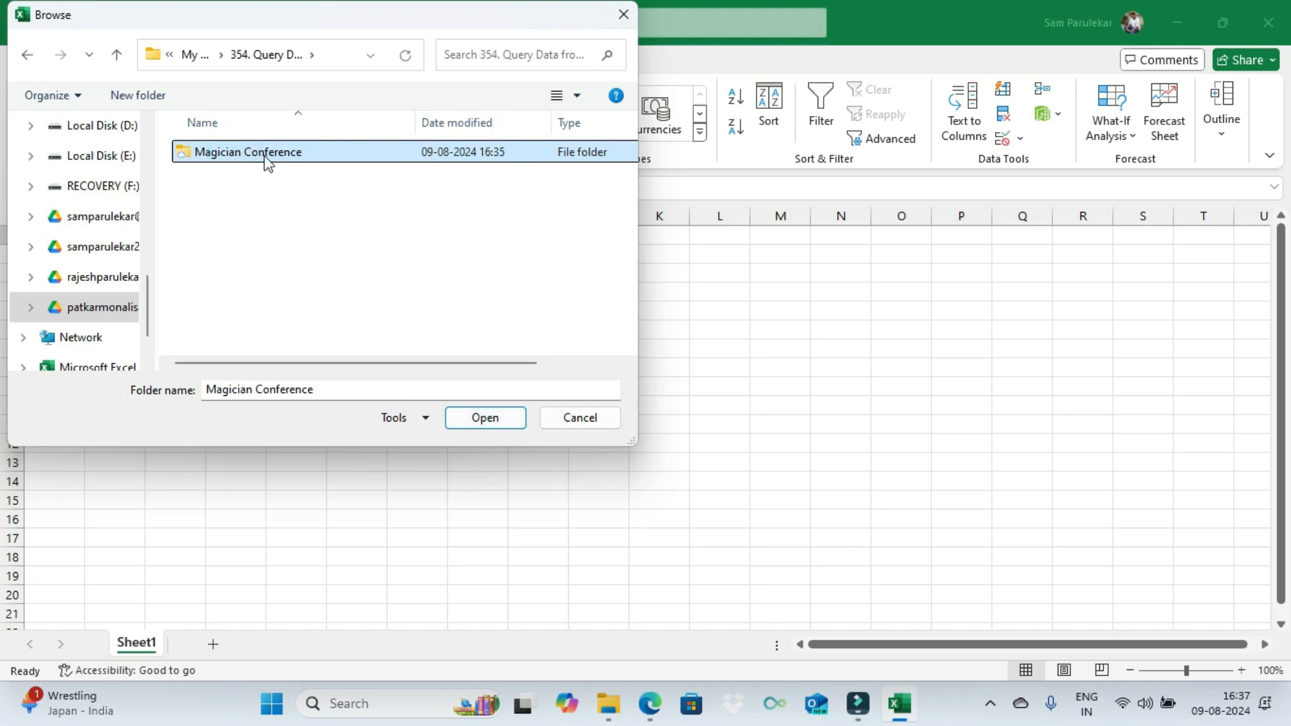
pyautogui.click(497, 431)
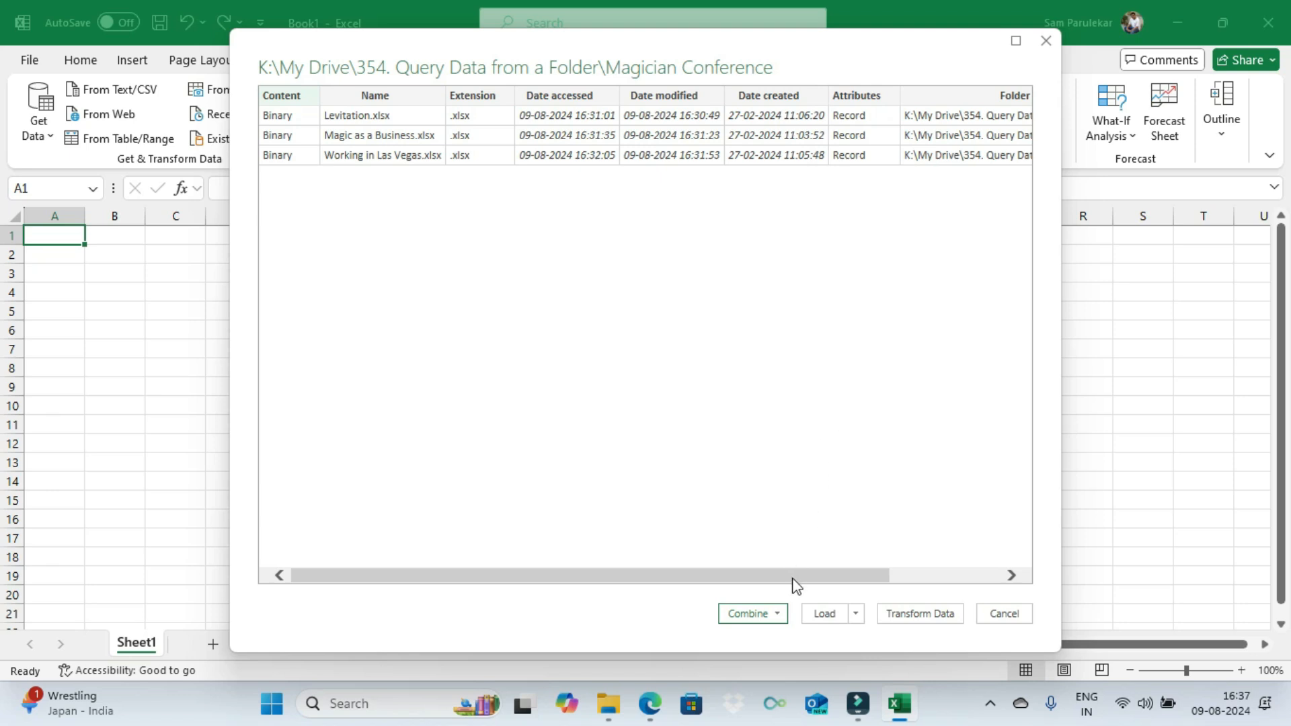
# Combine and transform the folder's files, using First file as the sample and Parameter1 as the object to extract
pyautogui.click(780, 614)
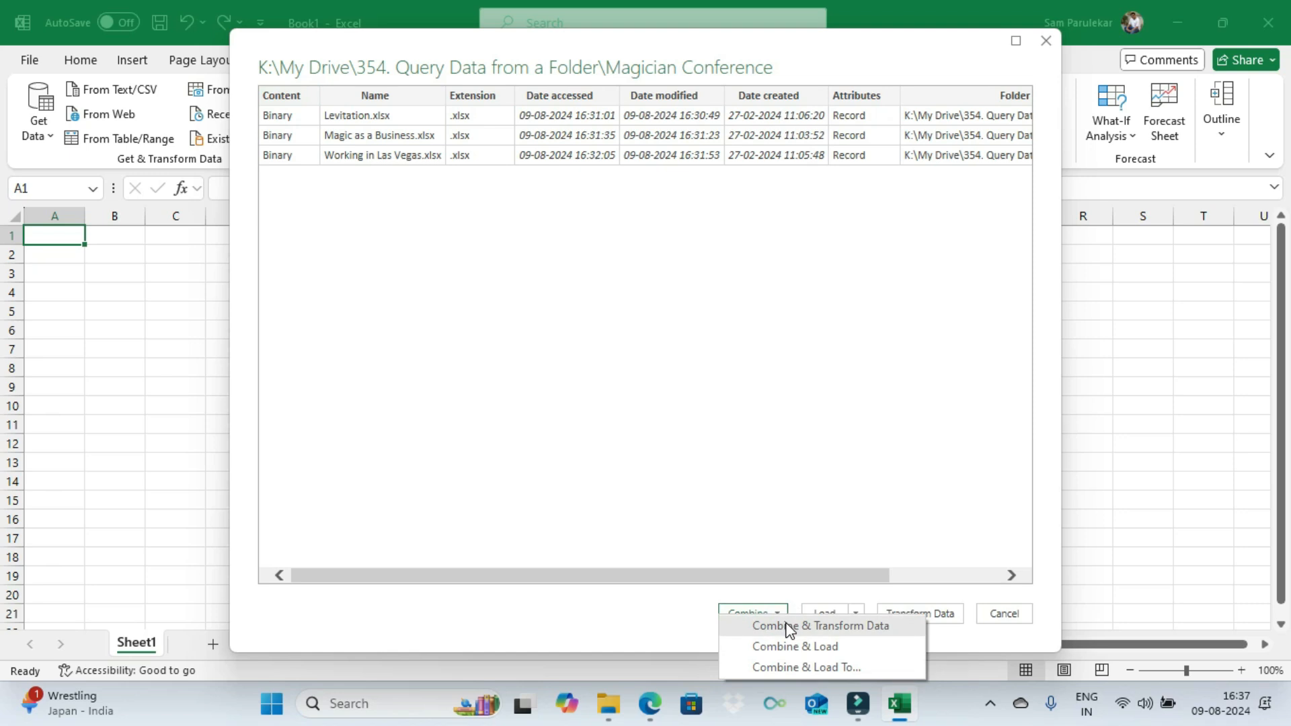
pyautogui.click(790, 627)
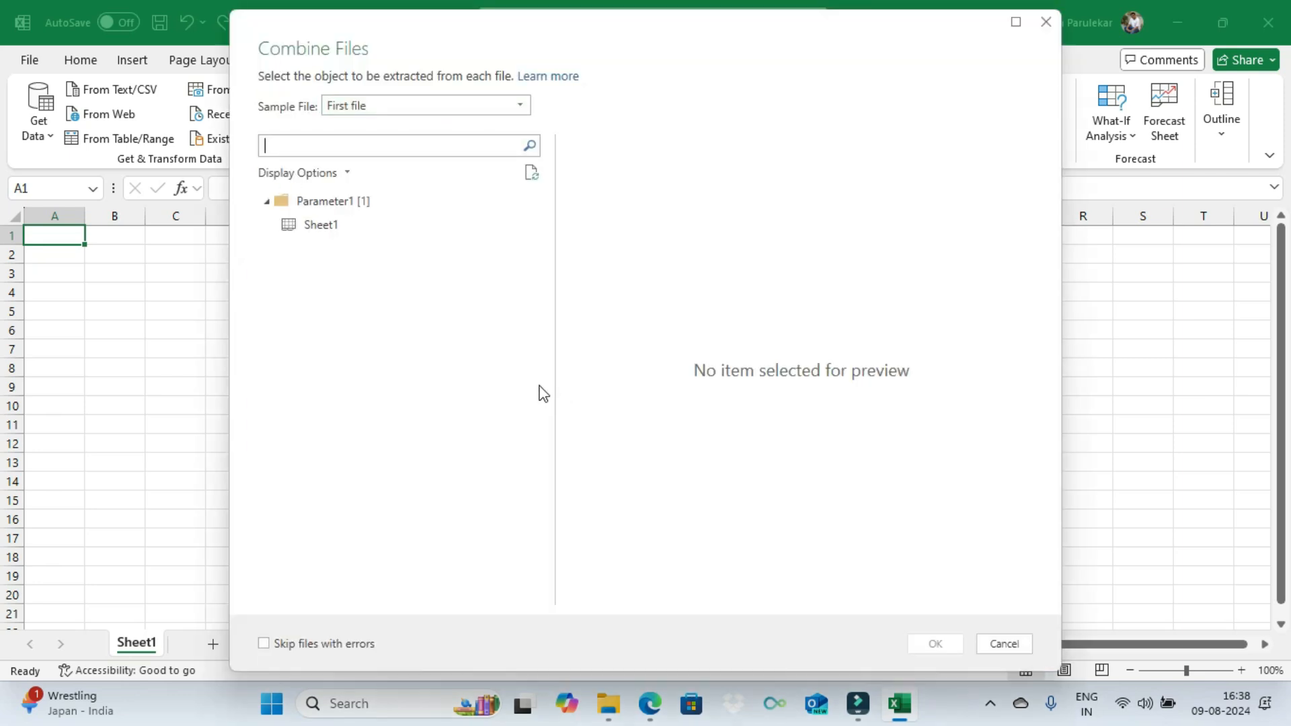
pyautogui.click(355, 207)
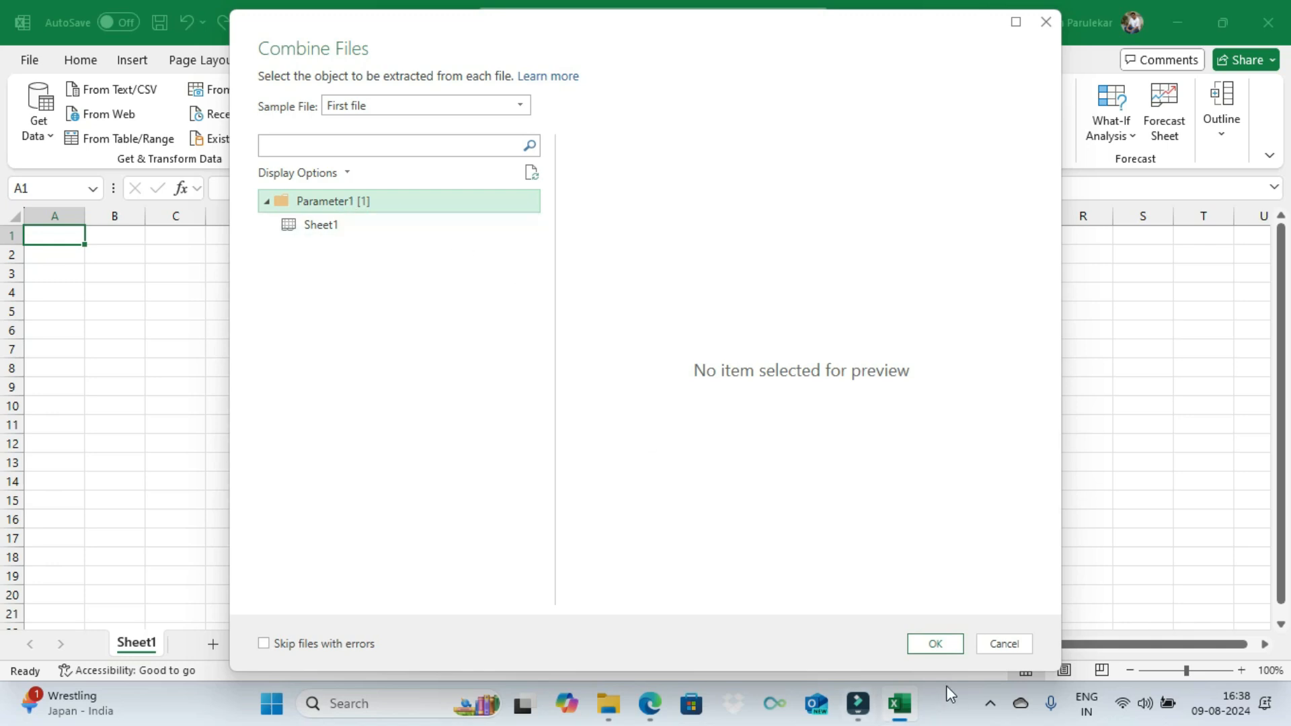
pyautogui.click(936, 650)
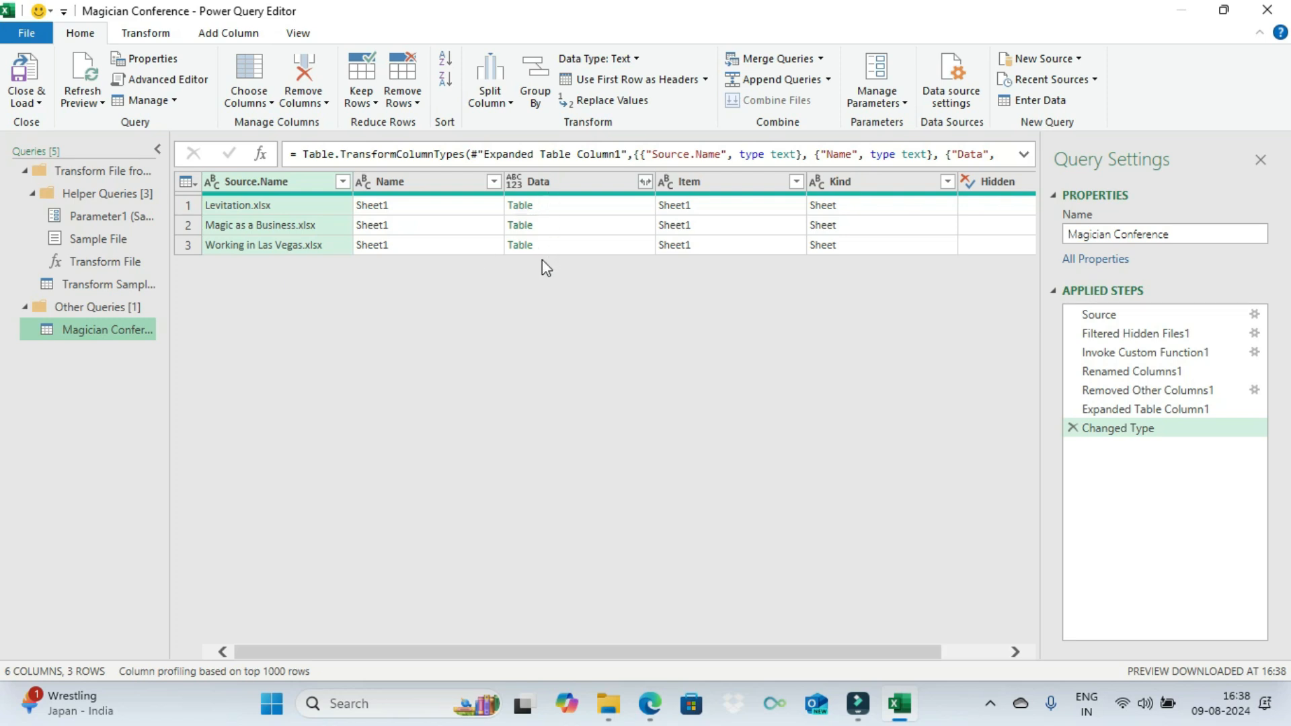
# Keep only the Source.Name and Data columns in the Magician Conference query, removing all other columns
pyautogui.click(587, 186)
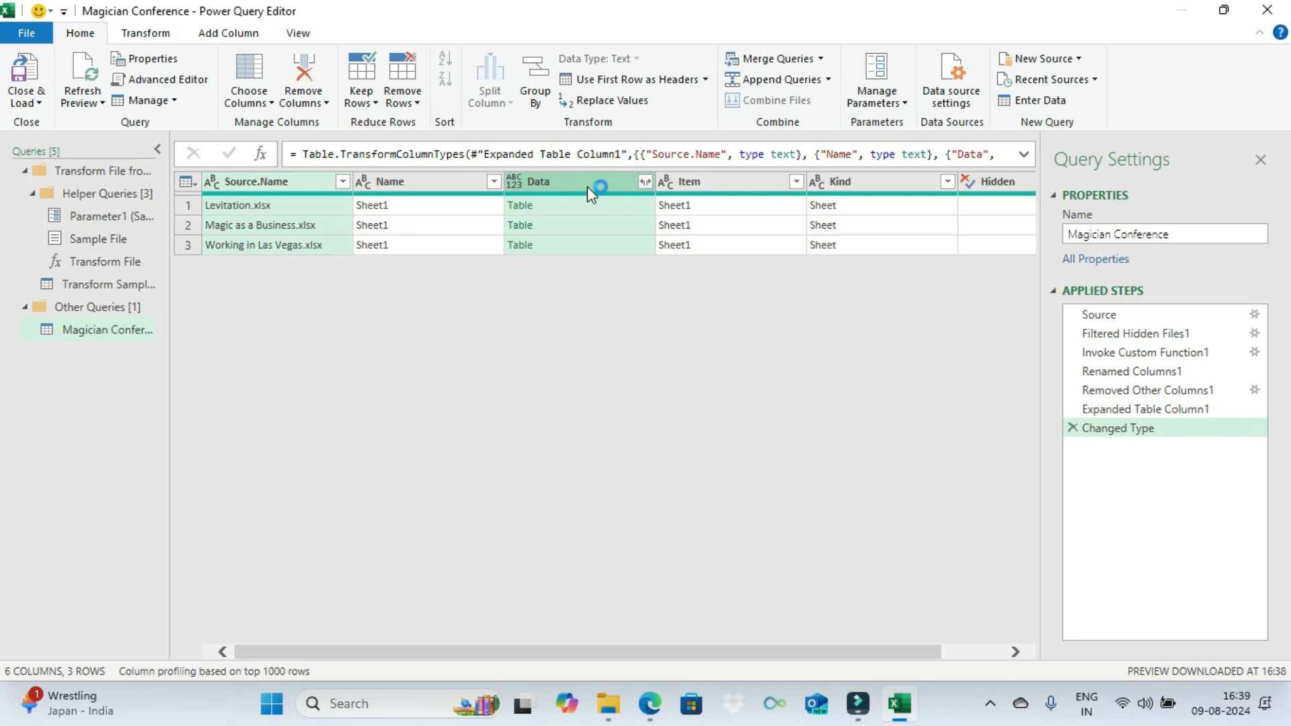
pyautogui.rightClick(587, 187)
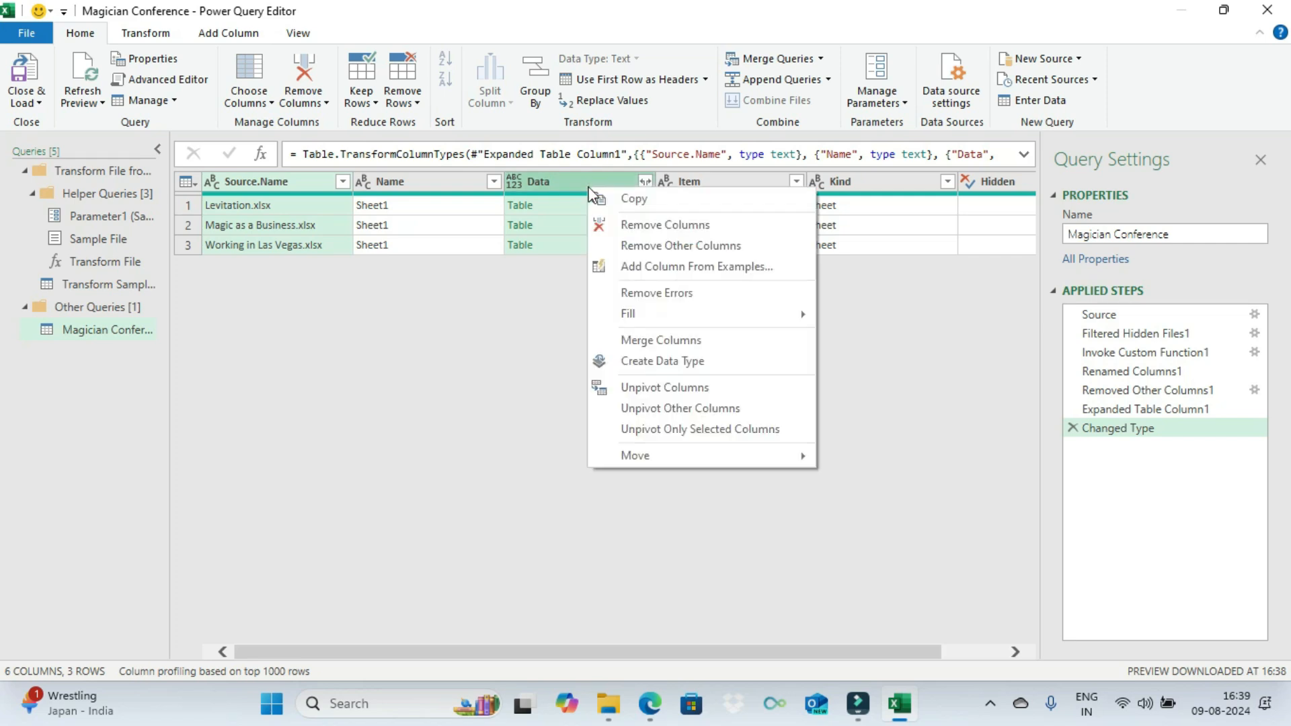
pyautogui.click(633, 245)
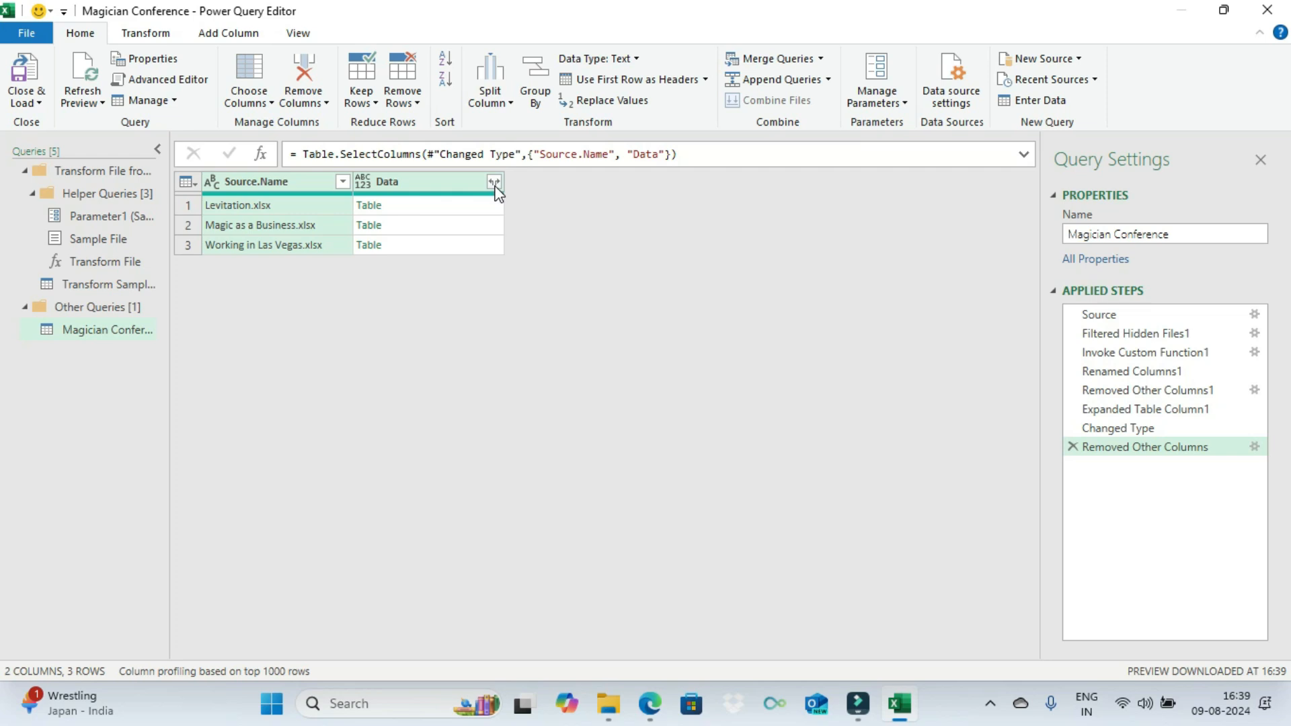
# Expand the Data column into Column1 and Column2 without using the original column name as a prefix
pyautogui.click(495, 184)
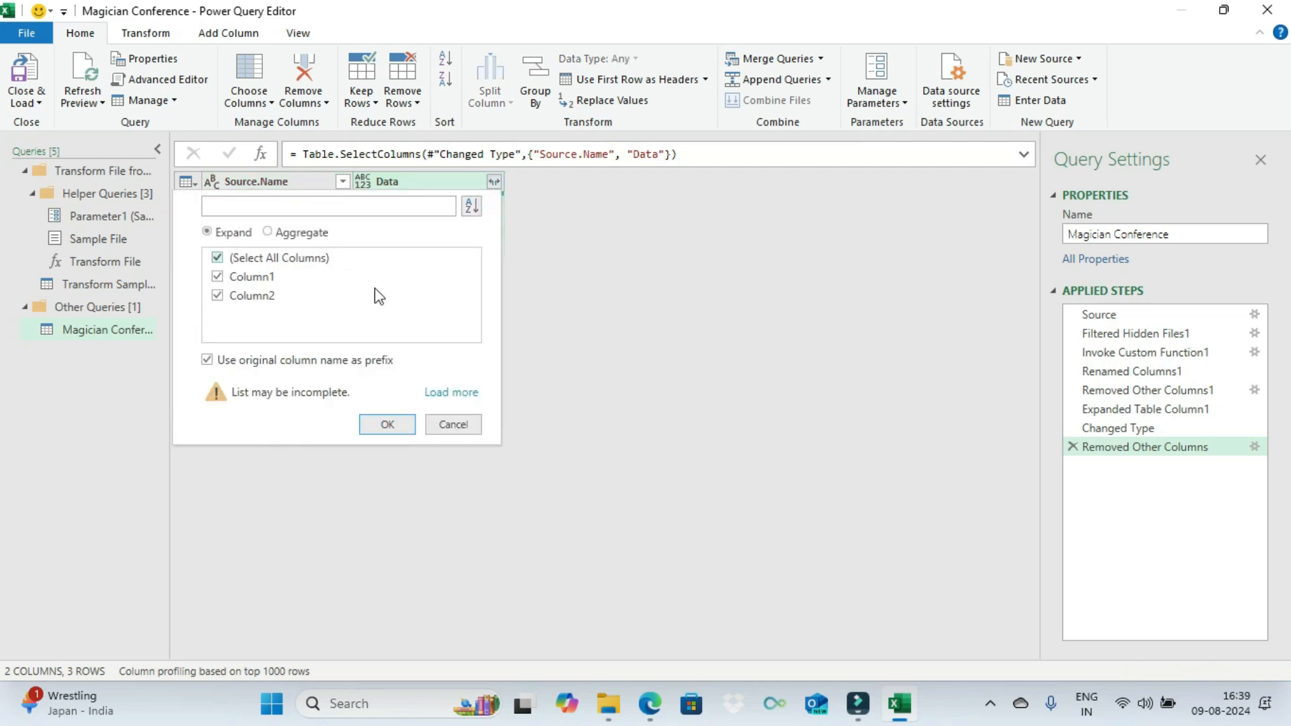
pyautogui.click(208, 362)
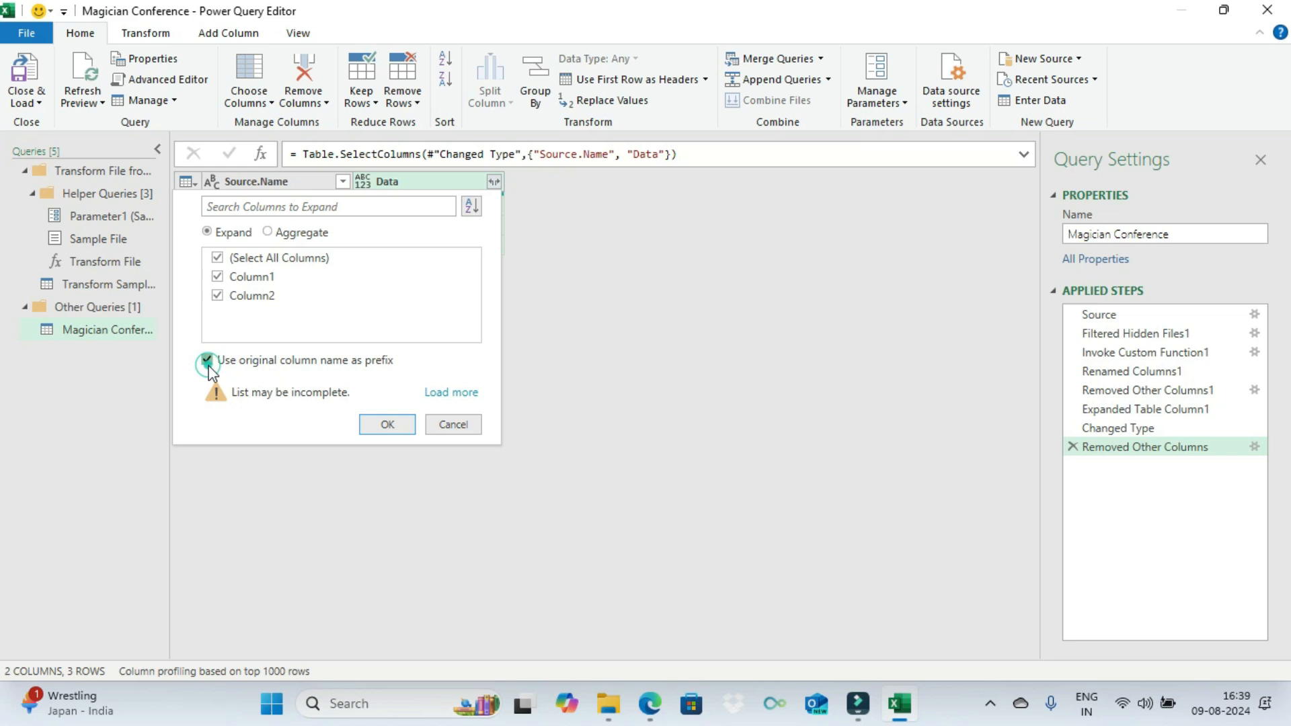
pyautogui.click(384, 426)
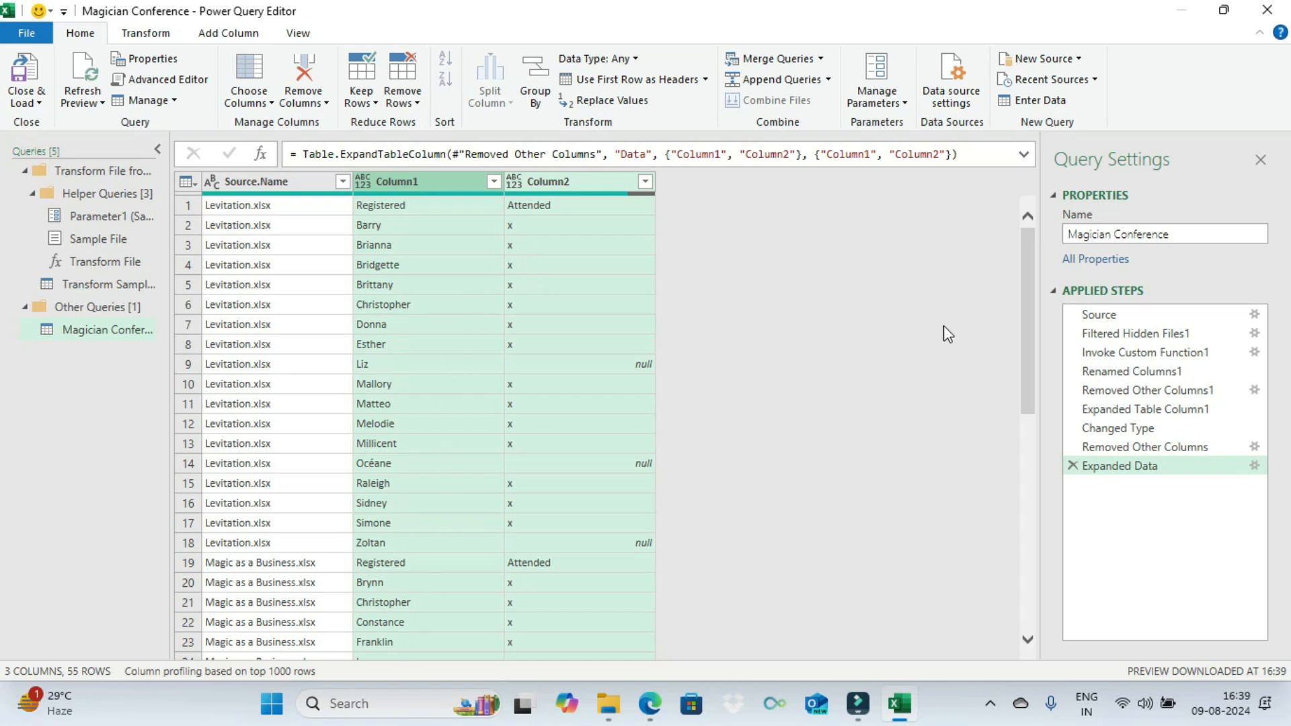
pyautogui.moveTo(1030, 316); pyautogui.dragTo(1014, 245)
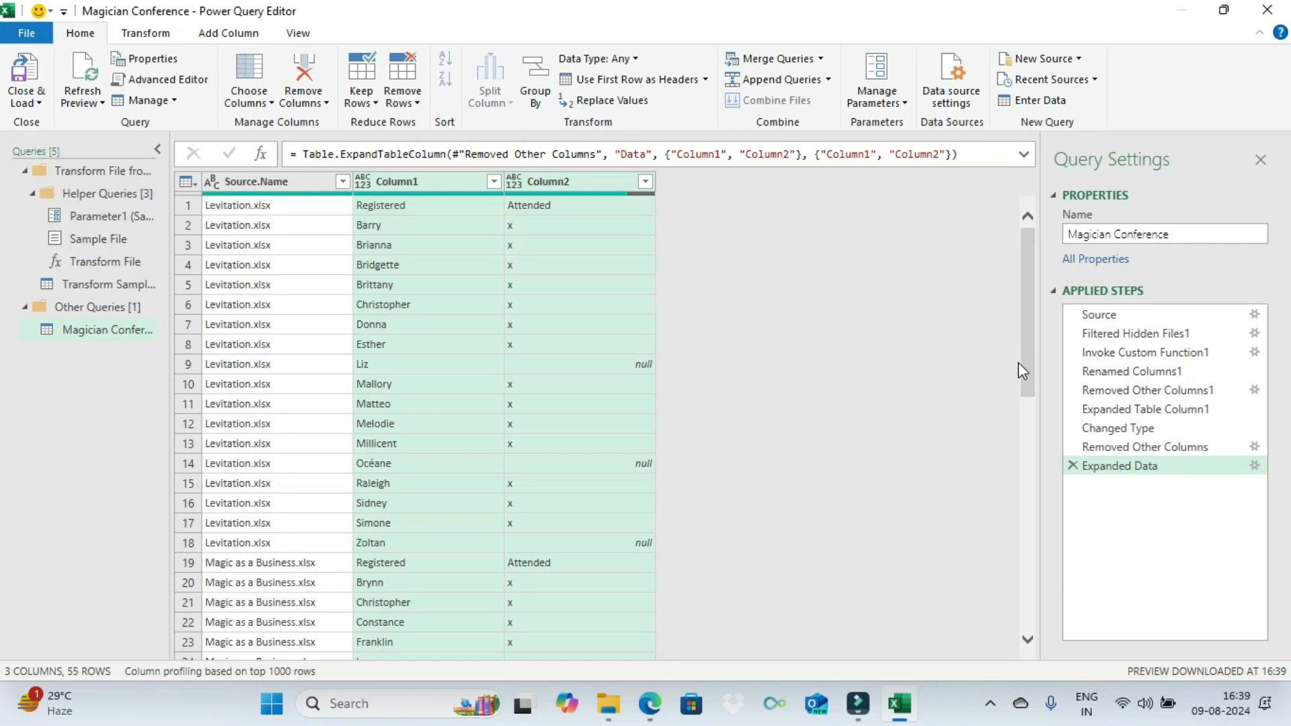
pyautogui.moveTo(1026, 375); pyautogui.dragTo(1060, 273)
# Rename Column1 as Registered and Column2 as Attendance
pyautogui.doubleClick(416, 183)
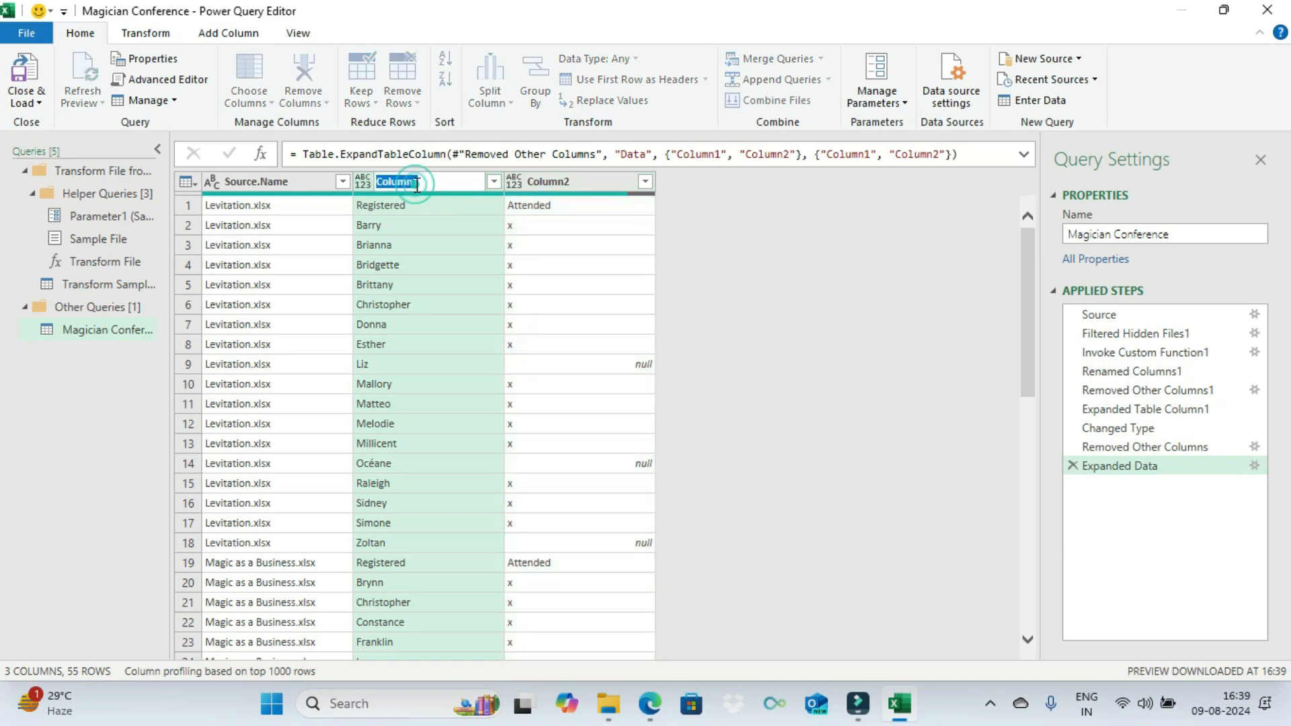
pyautogui.write('R')
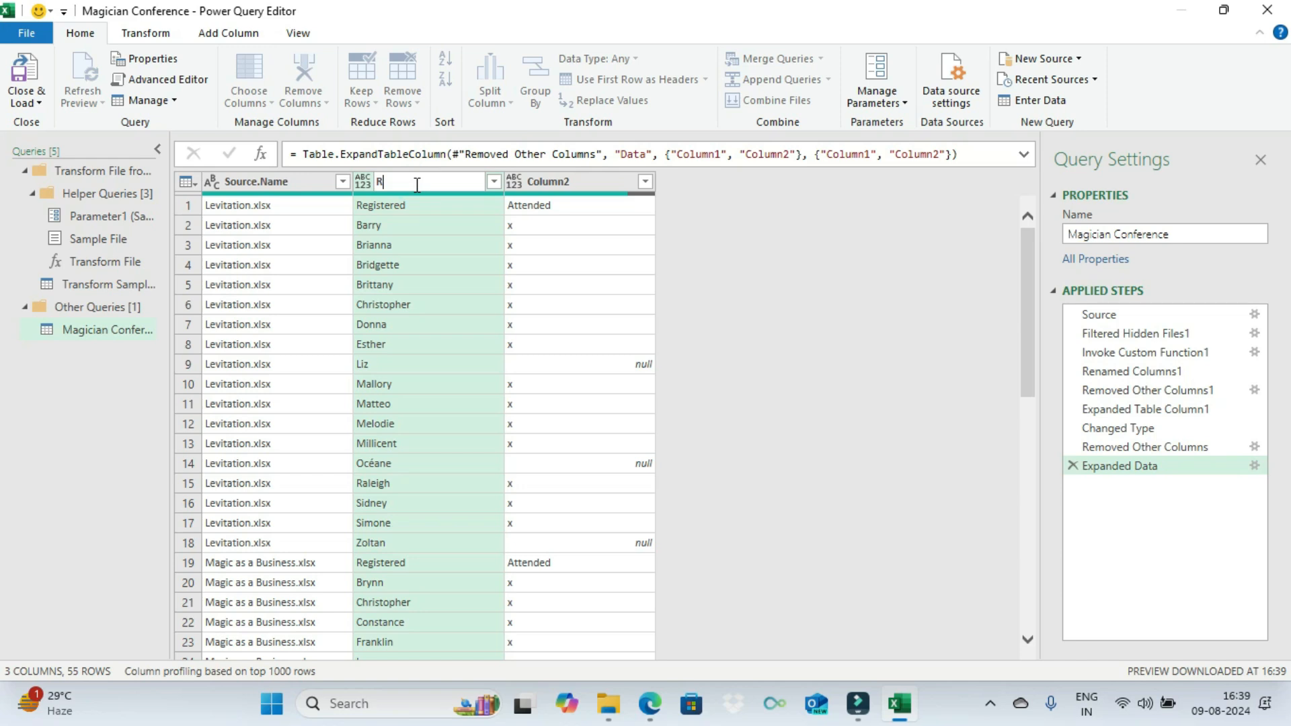
pyautogui.write('egistered')
pyautogui.press('Return')
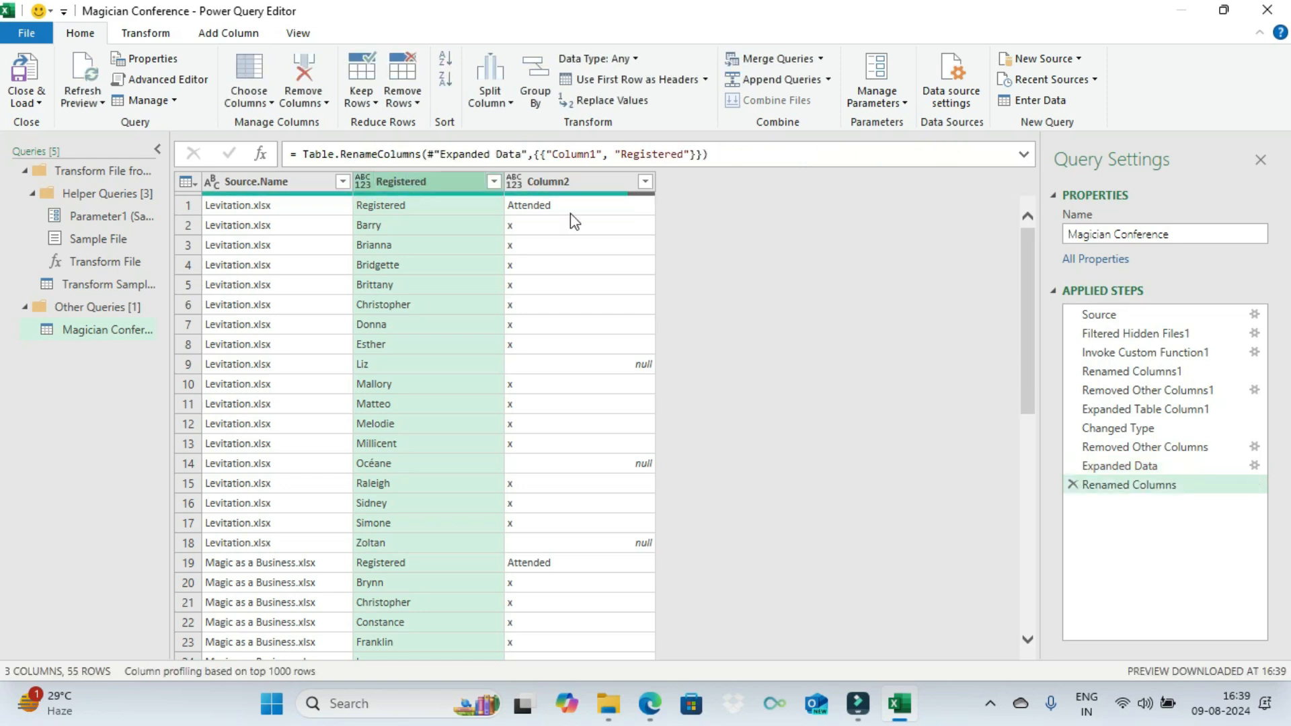
pyautogui.click(570, 184)
pyautogui.doubleClick(570, 184)
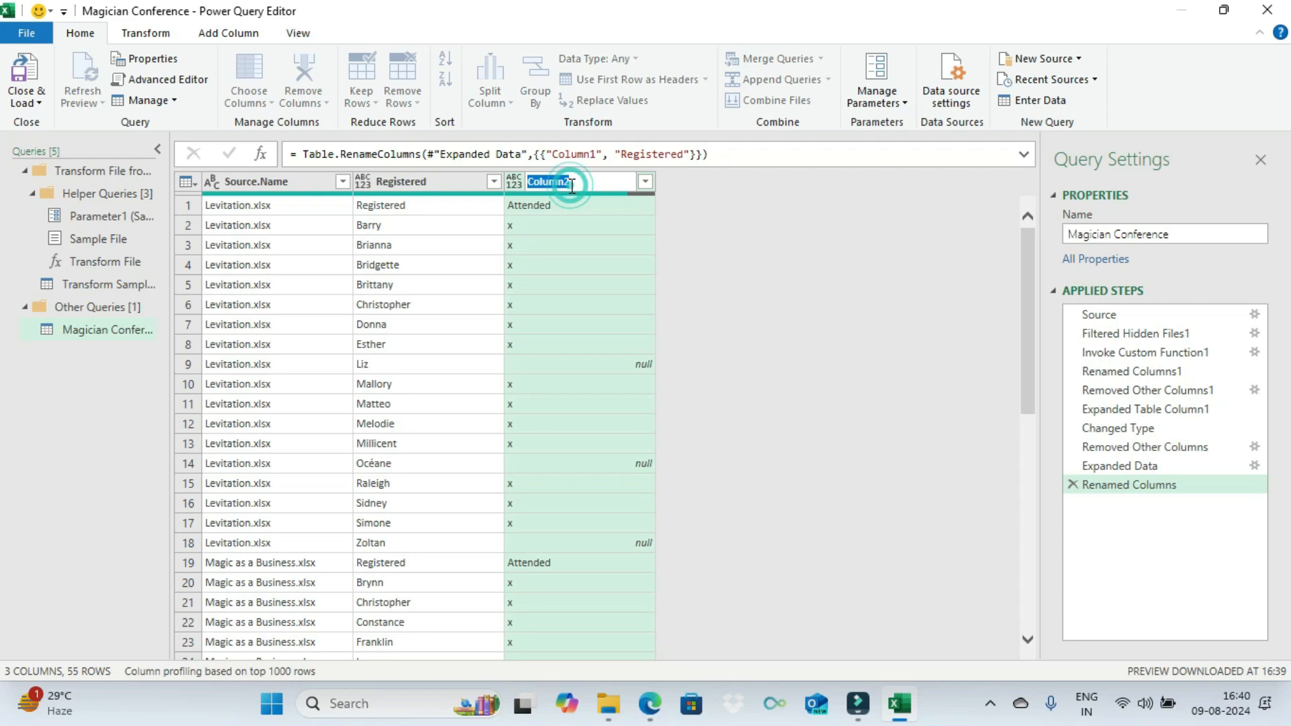
pyautogui.write('A')
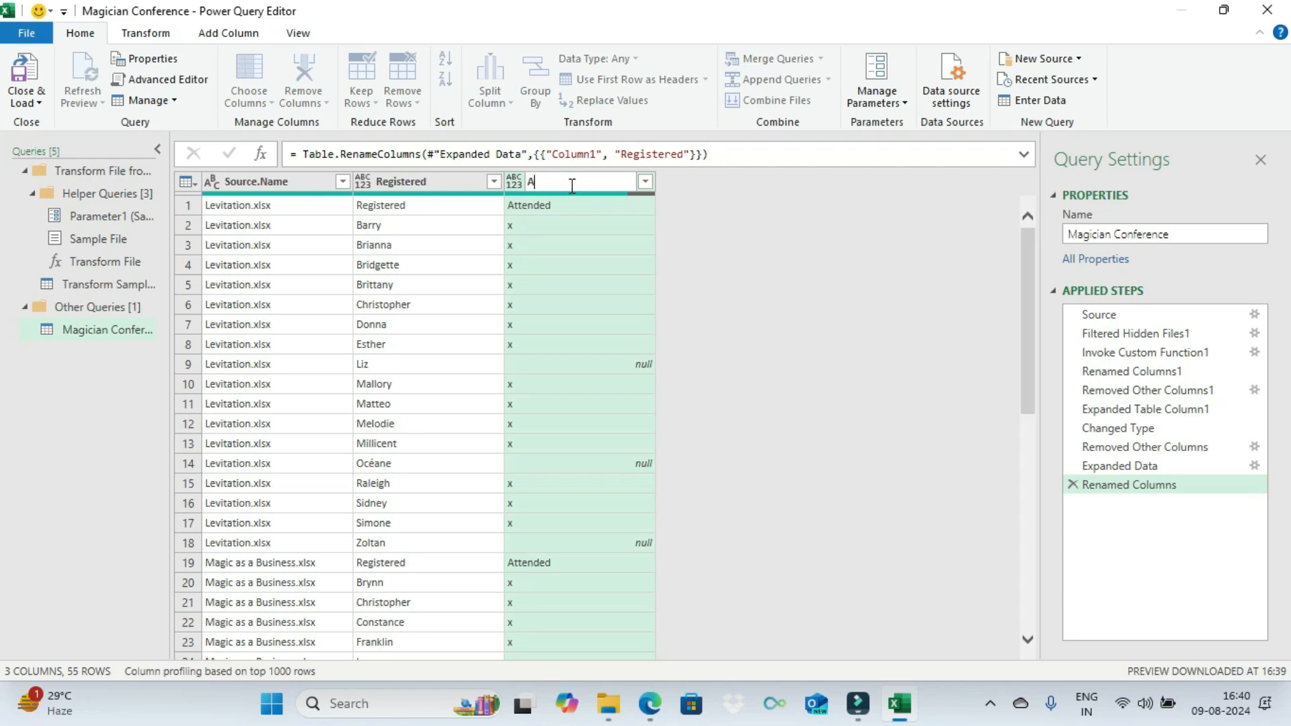
pyautogui.write('ttendance')
pyautogui.press('Return')
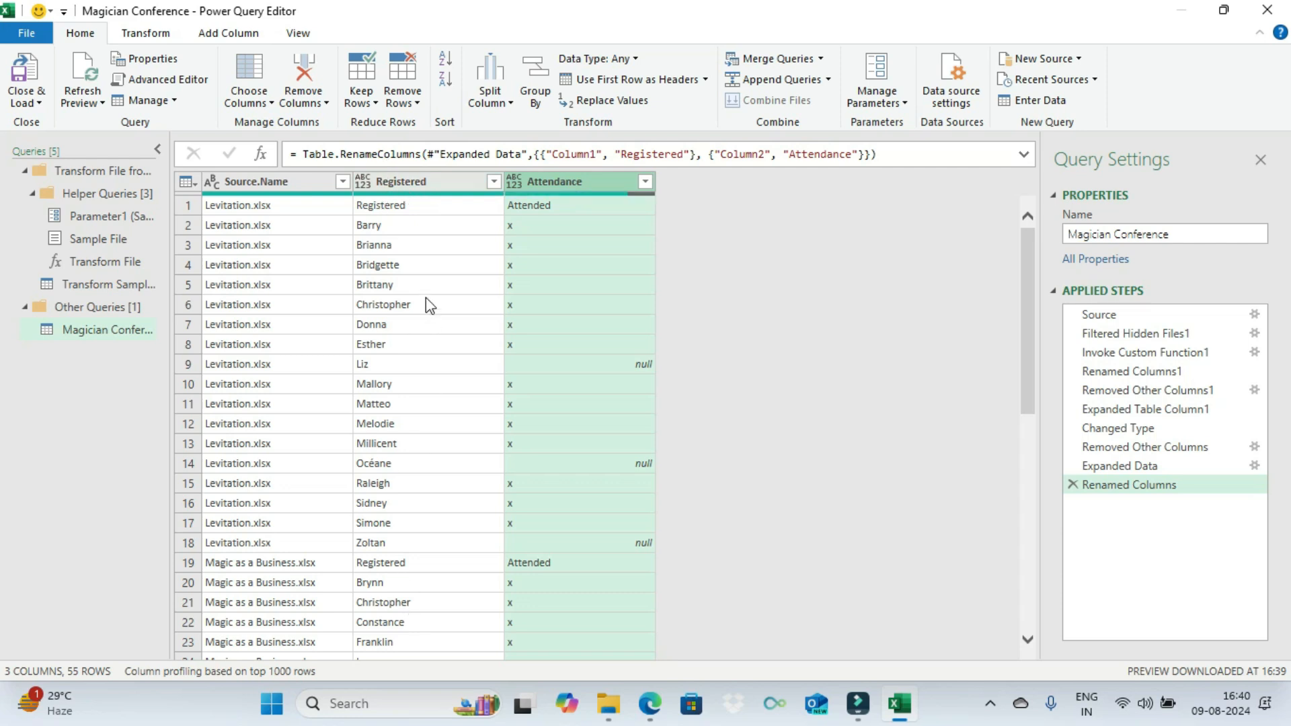
# Sort the rows in ascending order by Registered first and by Source.Name second
pyautogui.click(417, 184)
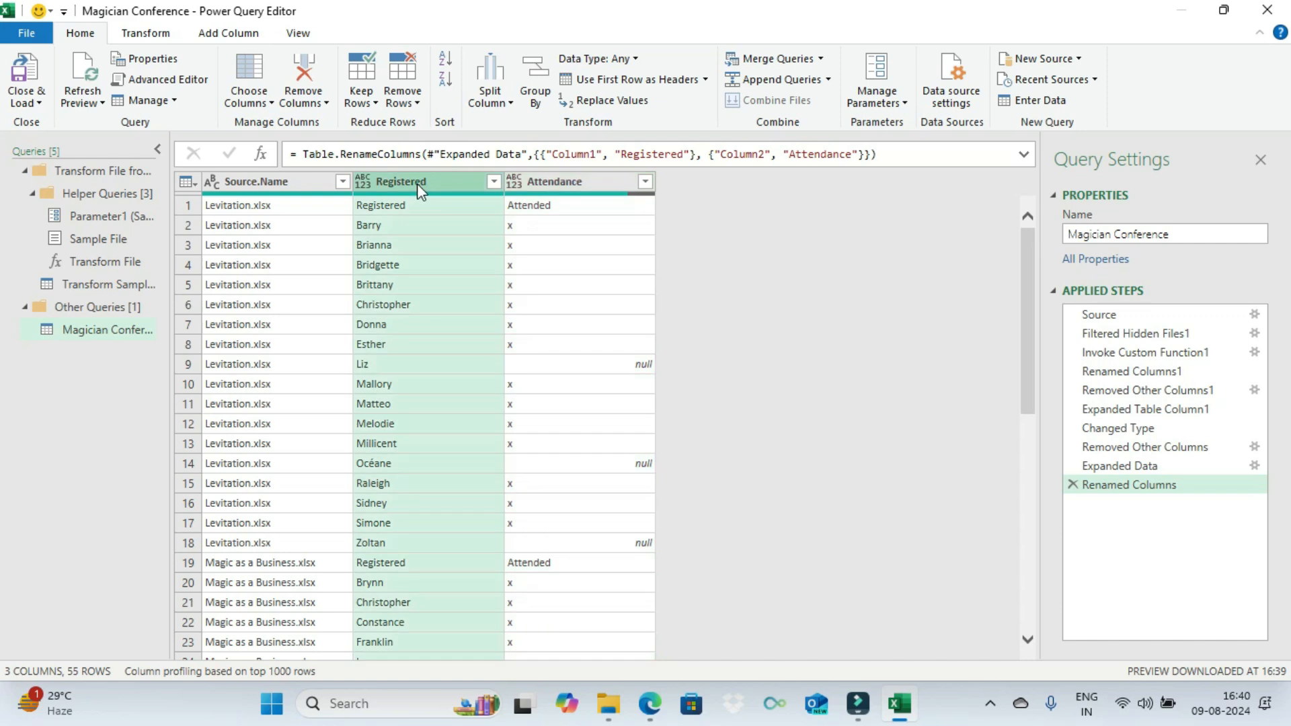
pyautogui.click(444, 65)
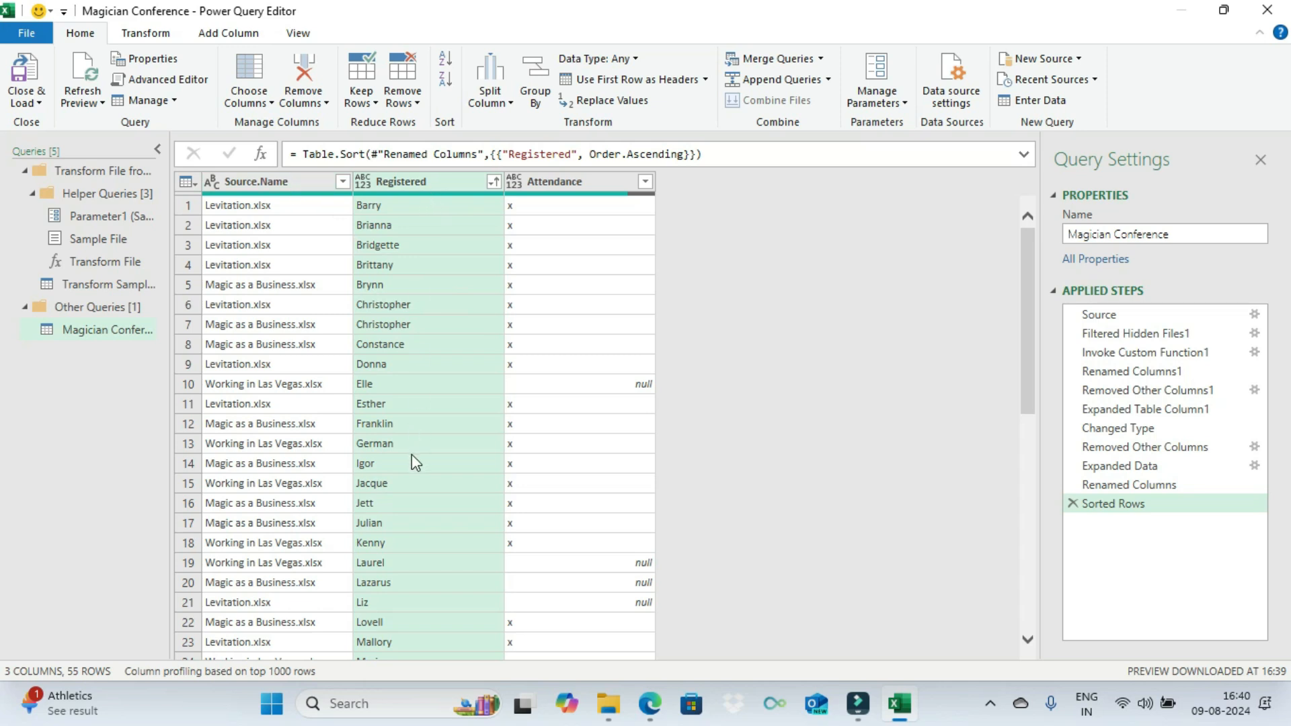
pyautogui.click(280, 178)
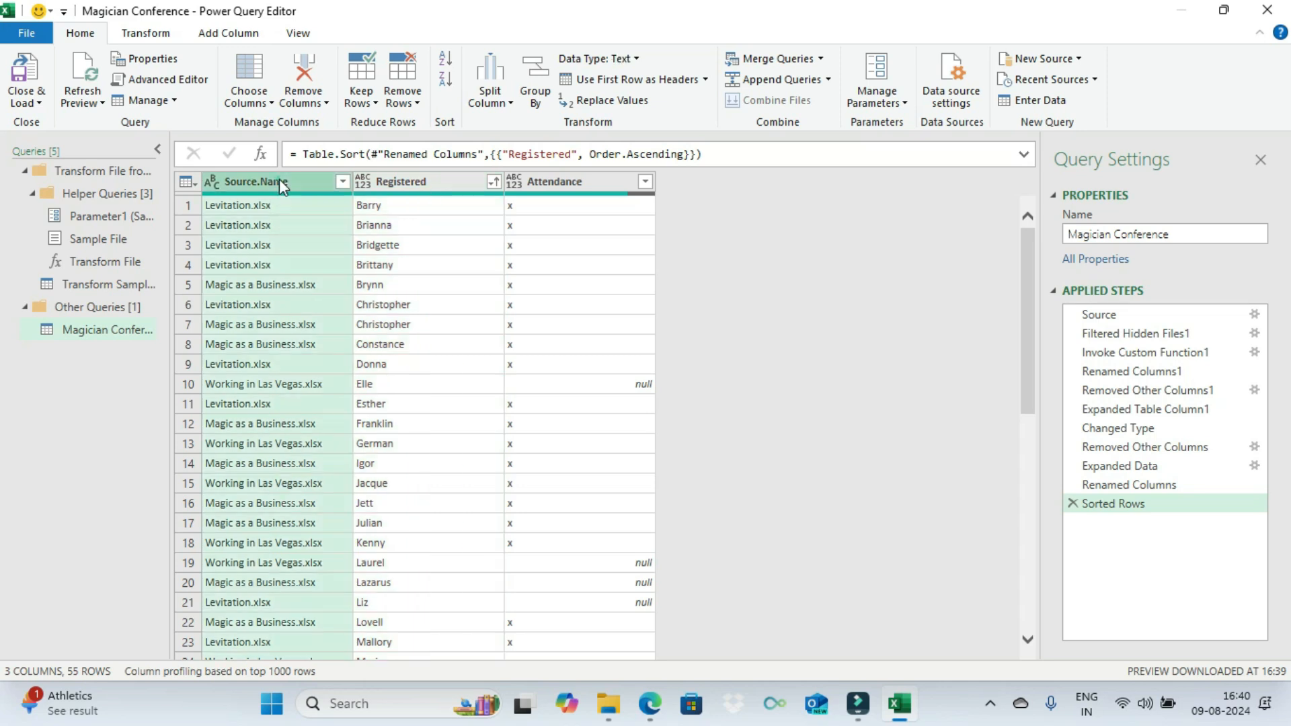
pyautogui.click(448, 63)
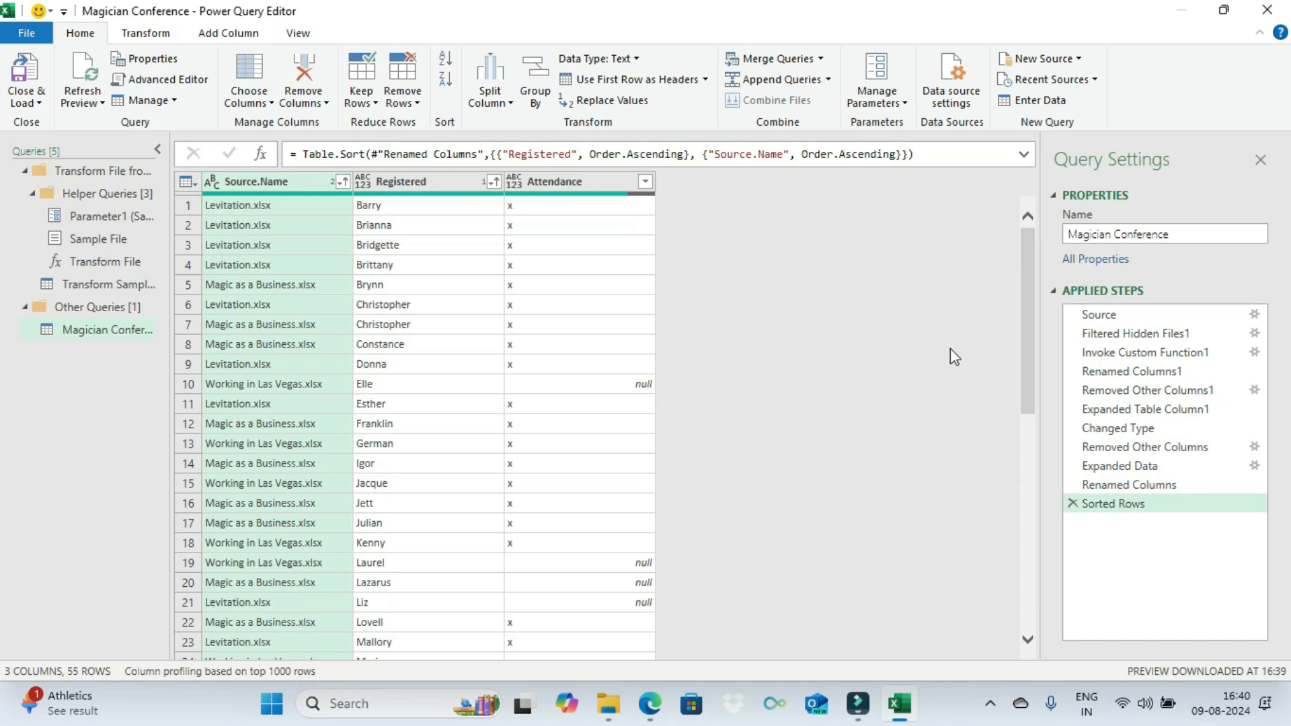
# Filter the repeated header rows out of the query by excluding the value Registered from the Registered column
pyautogui.moveTo(1025, 328); pyautogui.dragTo(1052, 597)
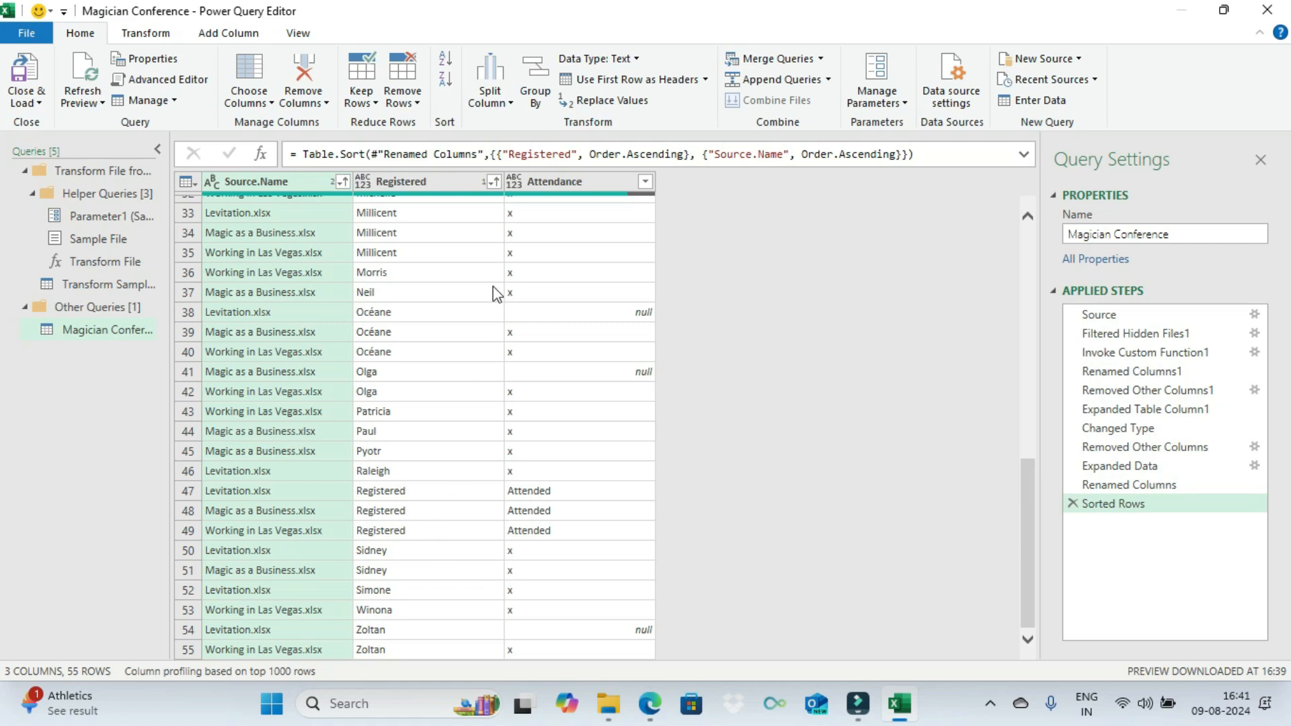
pyautogui.click(494, 182)
pyautogui.moveTo(489, 462); pyautogui.dragTo(479, 591)
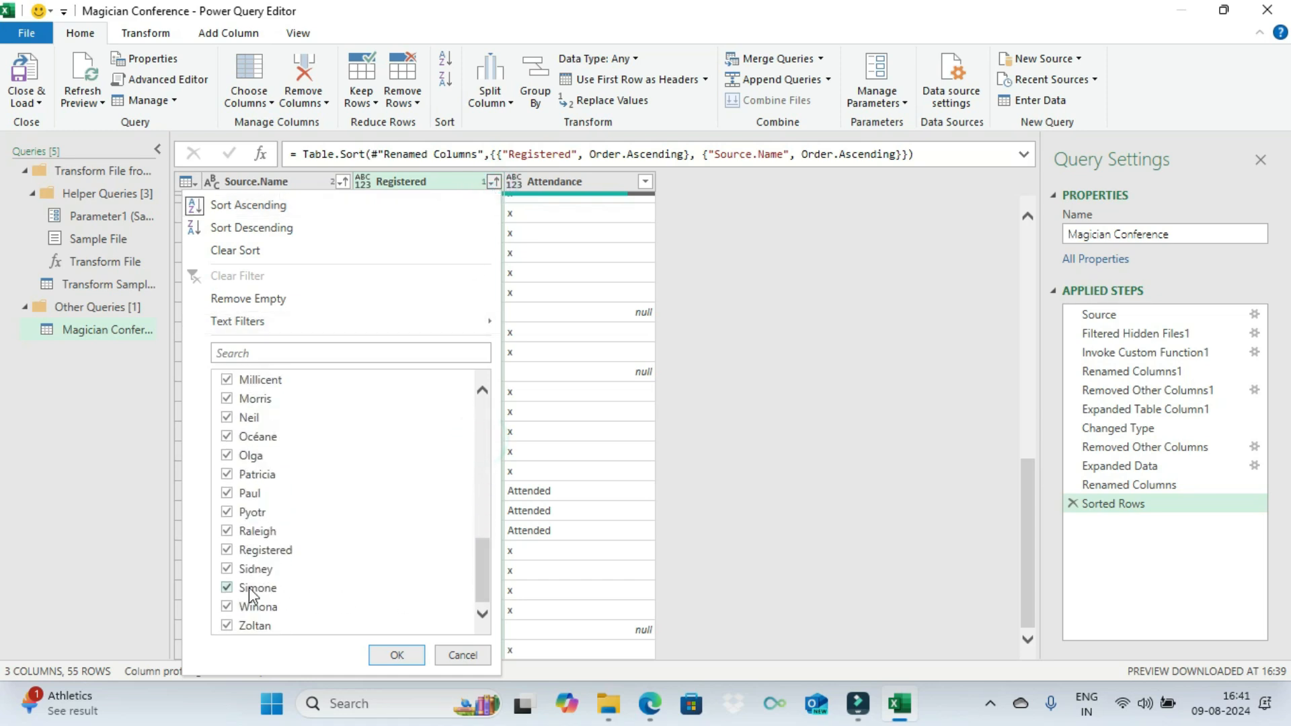
pyautogui.click(228, 550)
pyautogui.click(396, 657)
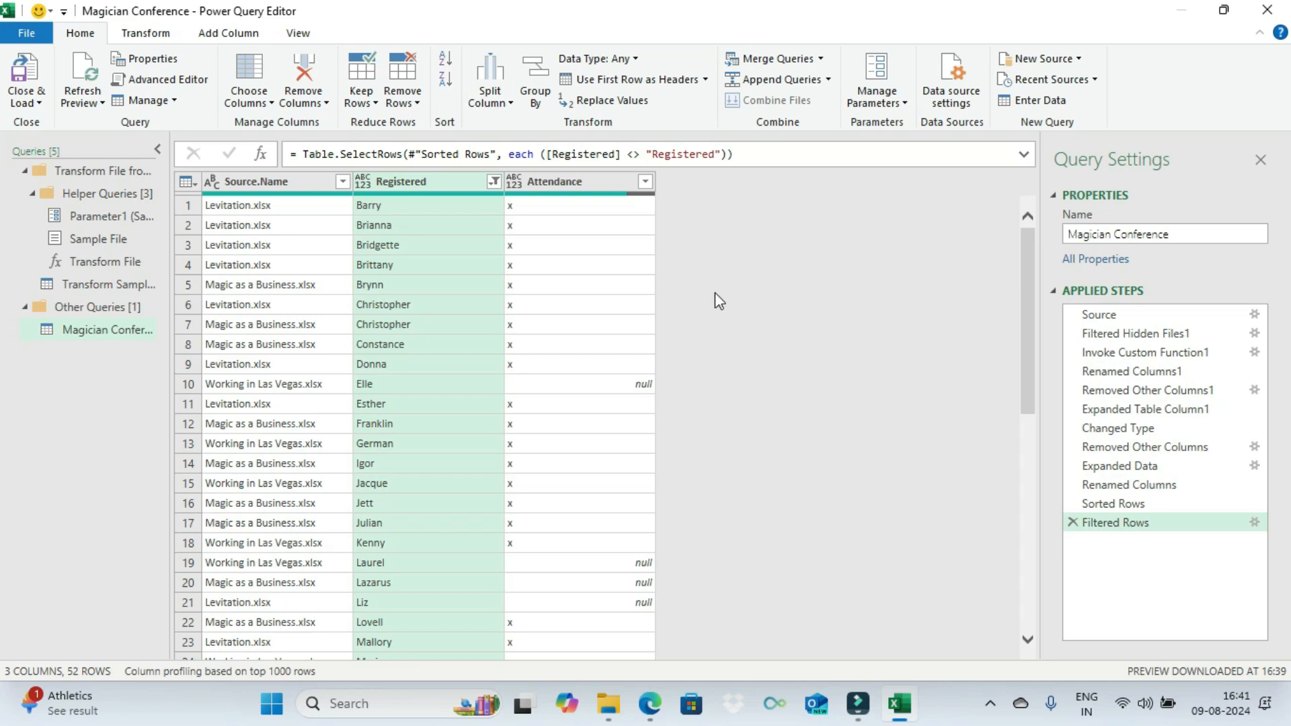
# Rename the Magician Conference query as Attendance
pyautogui.moveTo(1180, 233); pyautogui.dragTo(1084, 241)
pyautogui.write('Attendance')
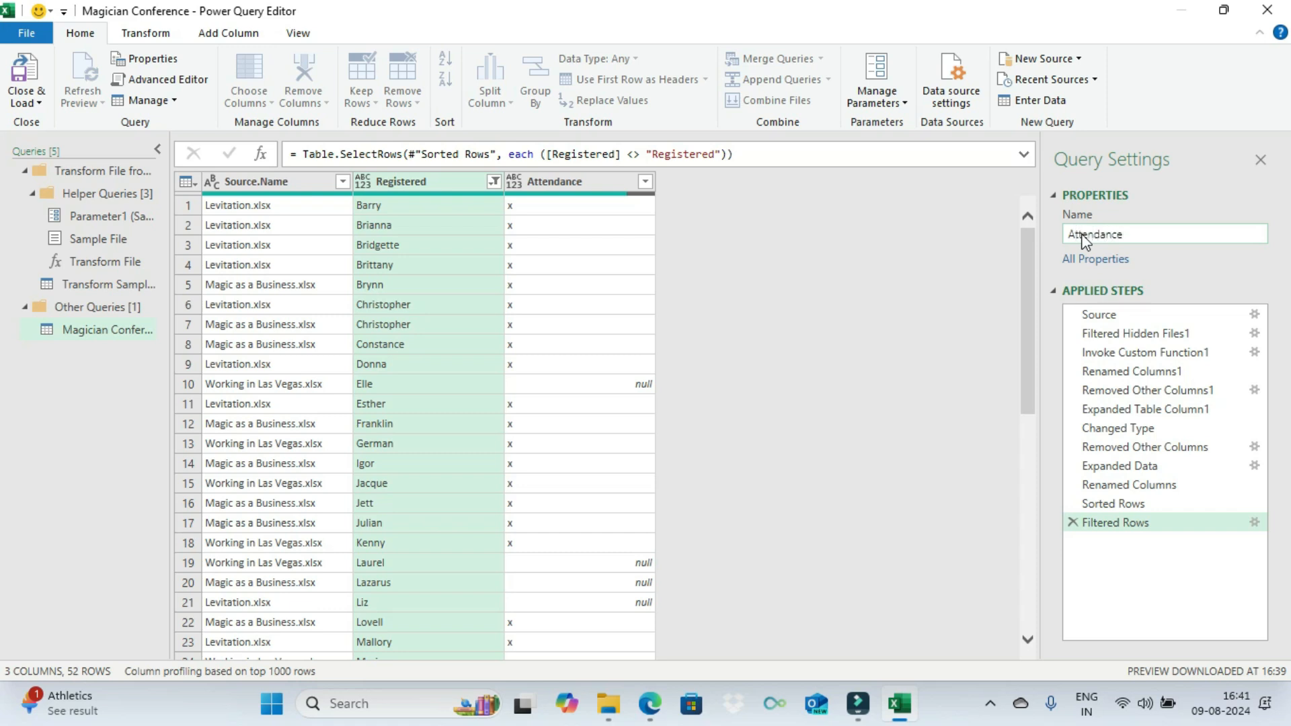
pyautogui.press('Return')
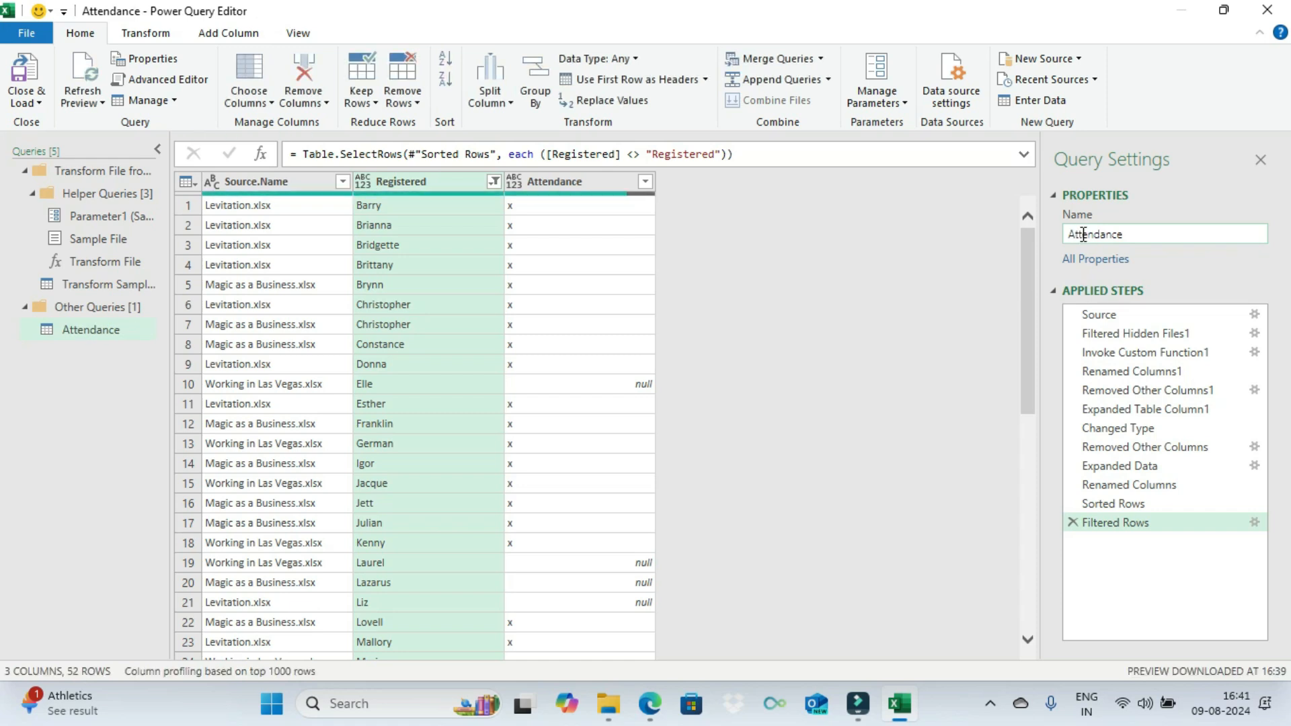
# Create a reference query from Attendance and filter its Attendance column to keep only null values
pyautogui.rightClick(102, 331)
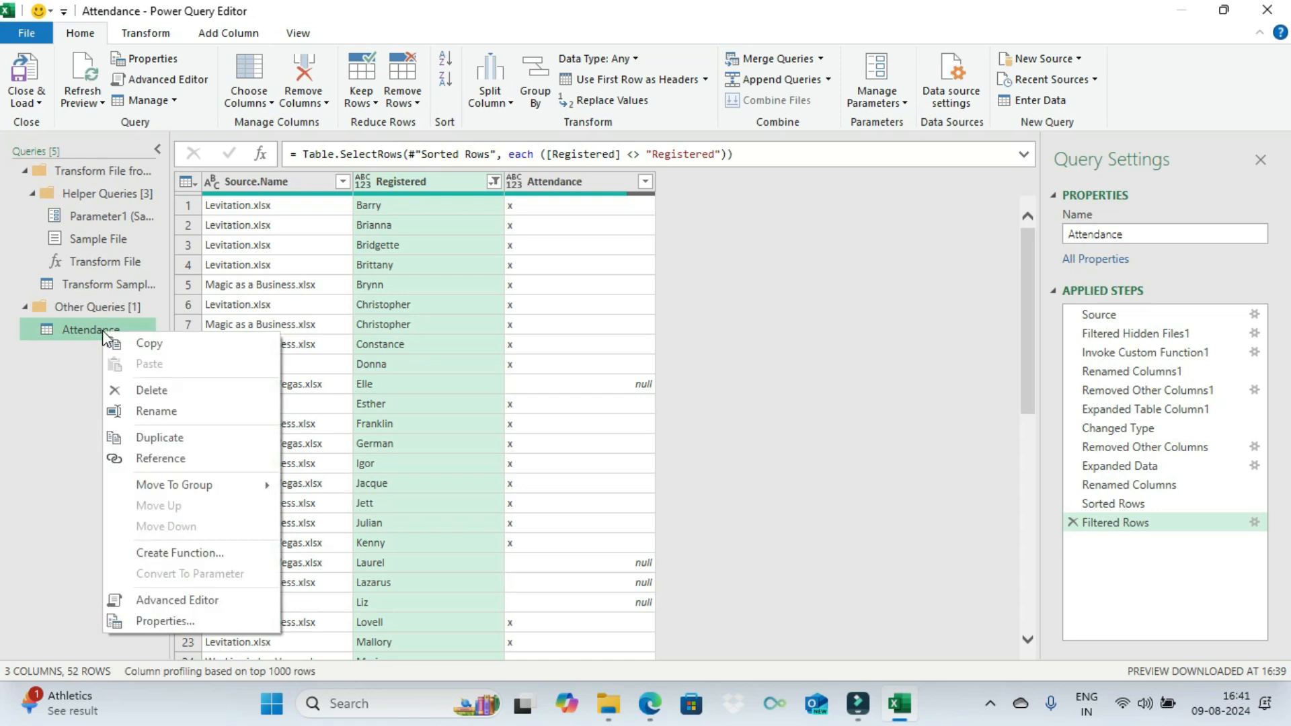
pyautogui.click(176, 460)
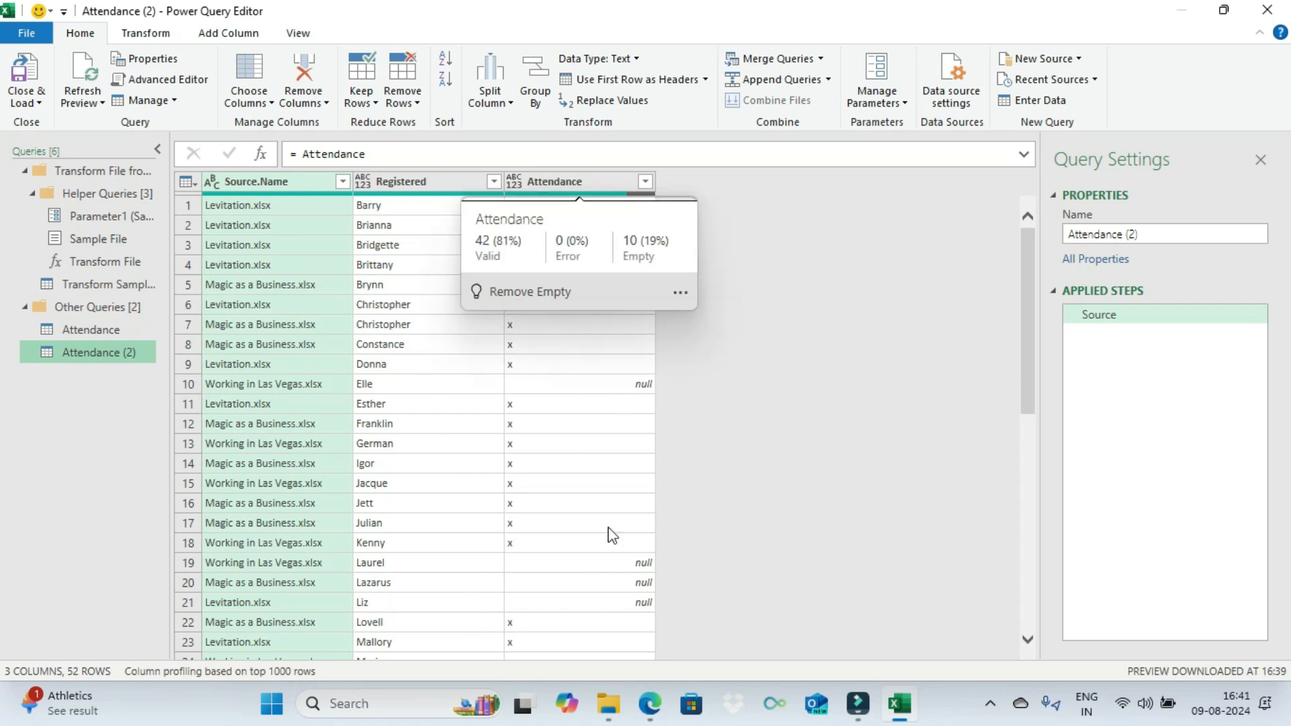
pyautogui.click(645, 180)
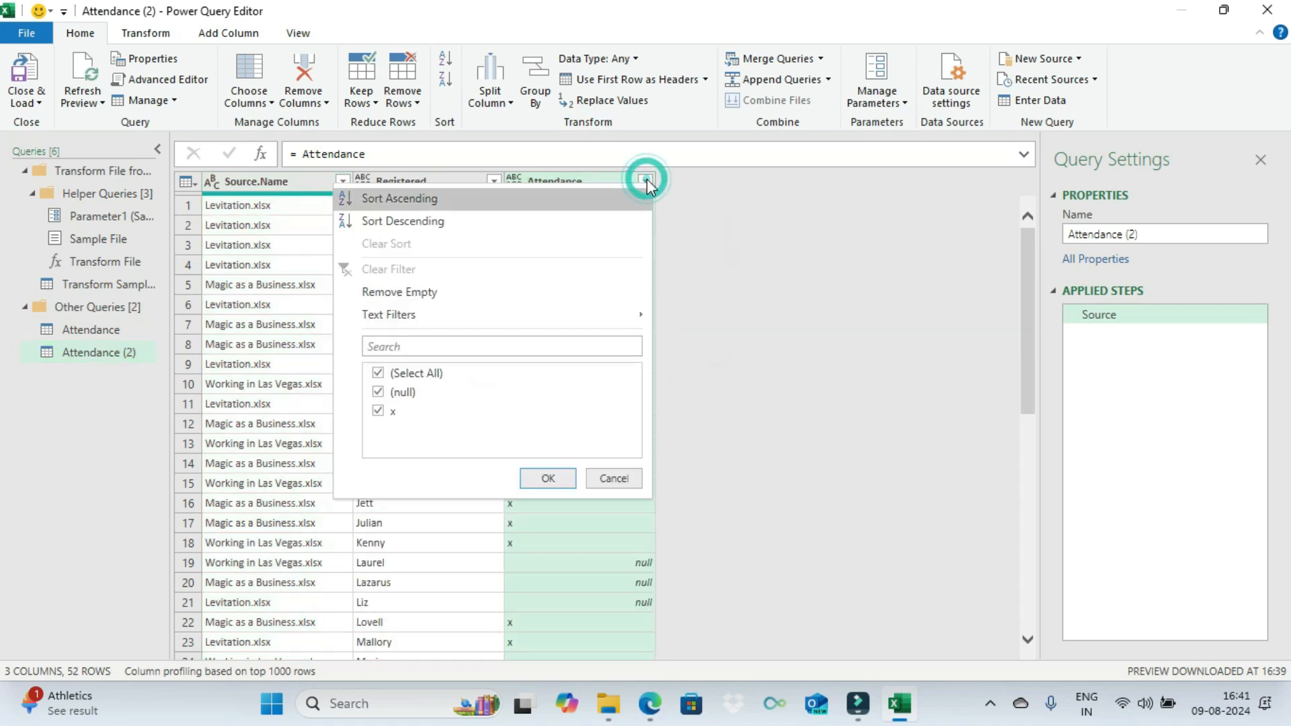
pyautogui.click(378, 373)
pyautogui.click(378, 394)
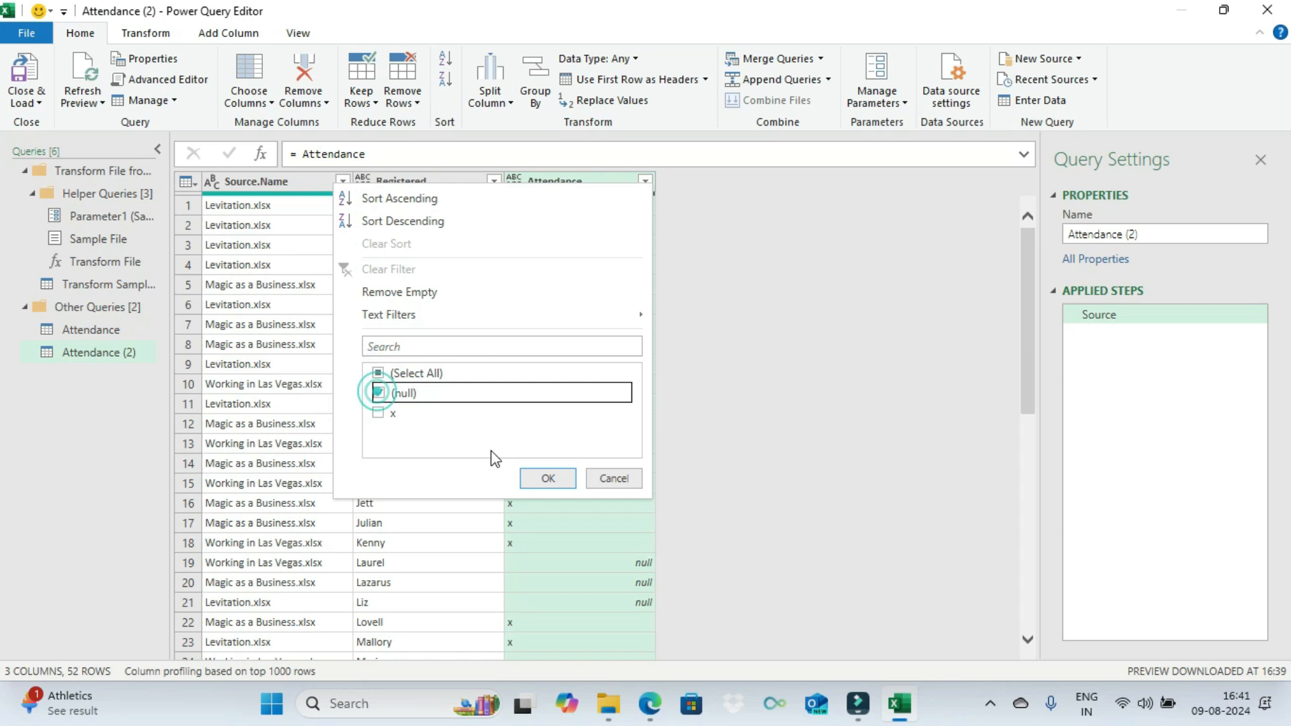
pyautogui.click(542, 478)
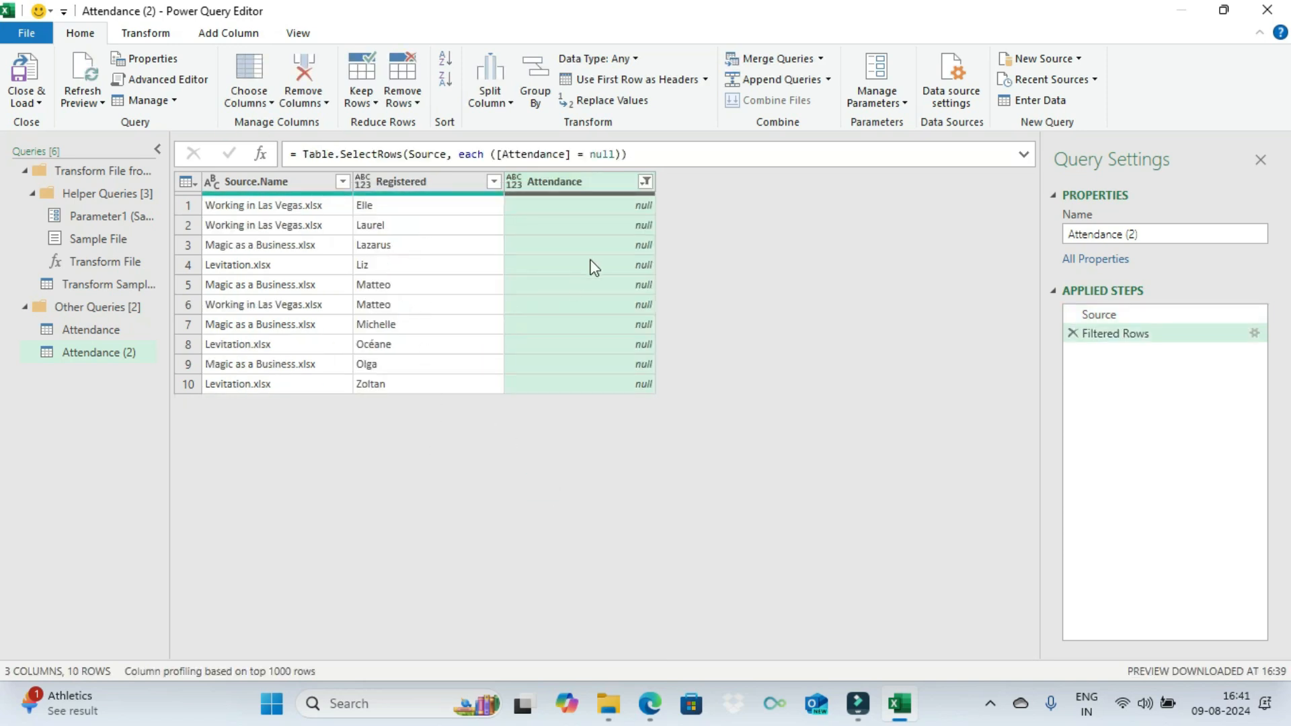
# Rename the referenced query as No Show
pyautogui.click(1197, 230)
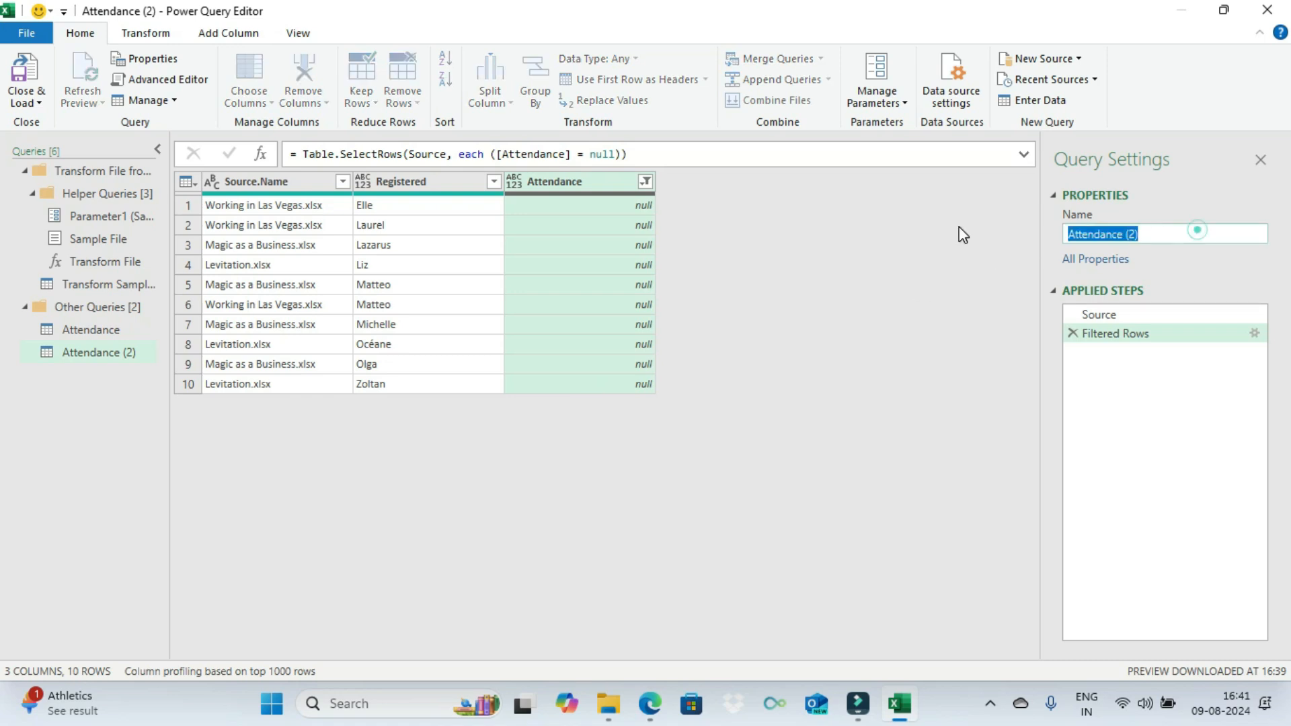
pyautogui.write('No Show')
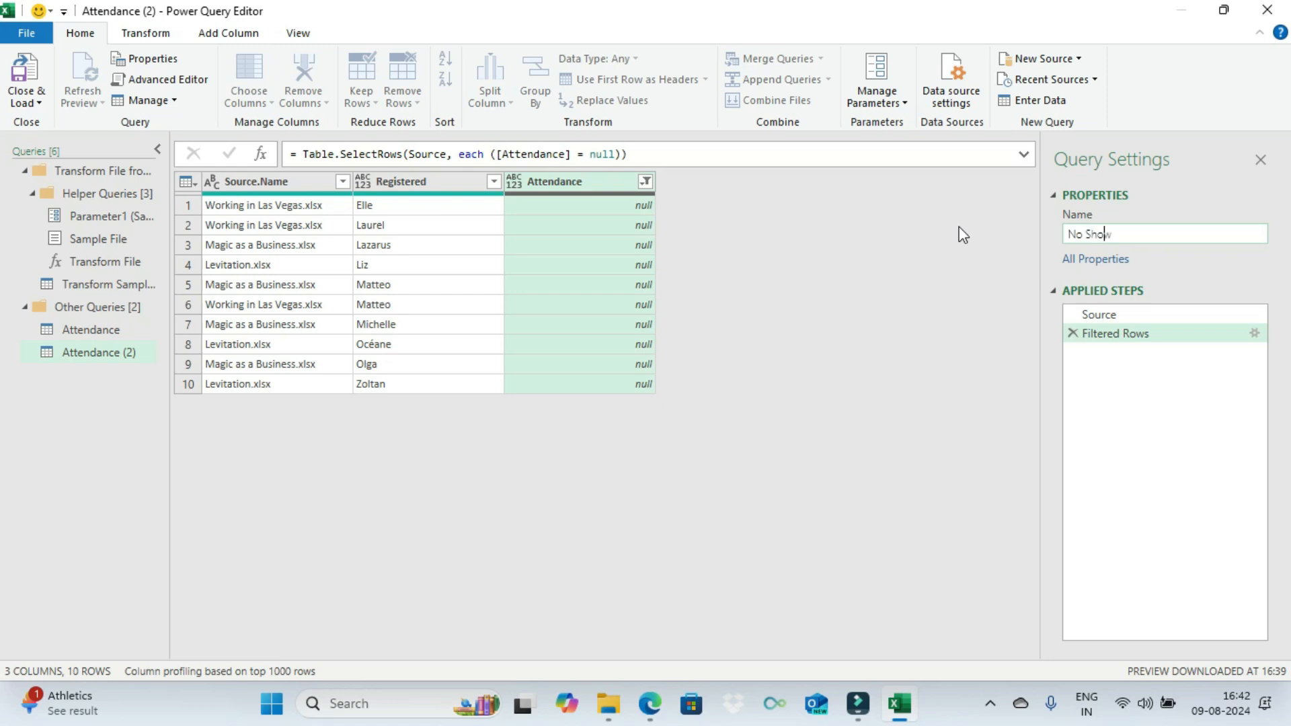
pyautogui.press('Return')
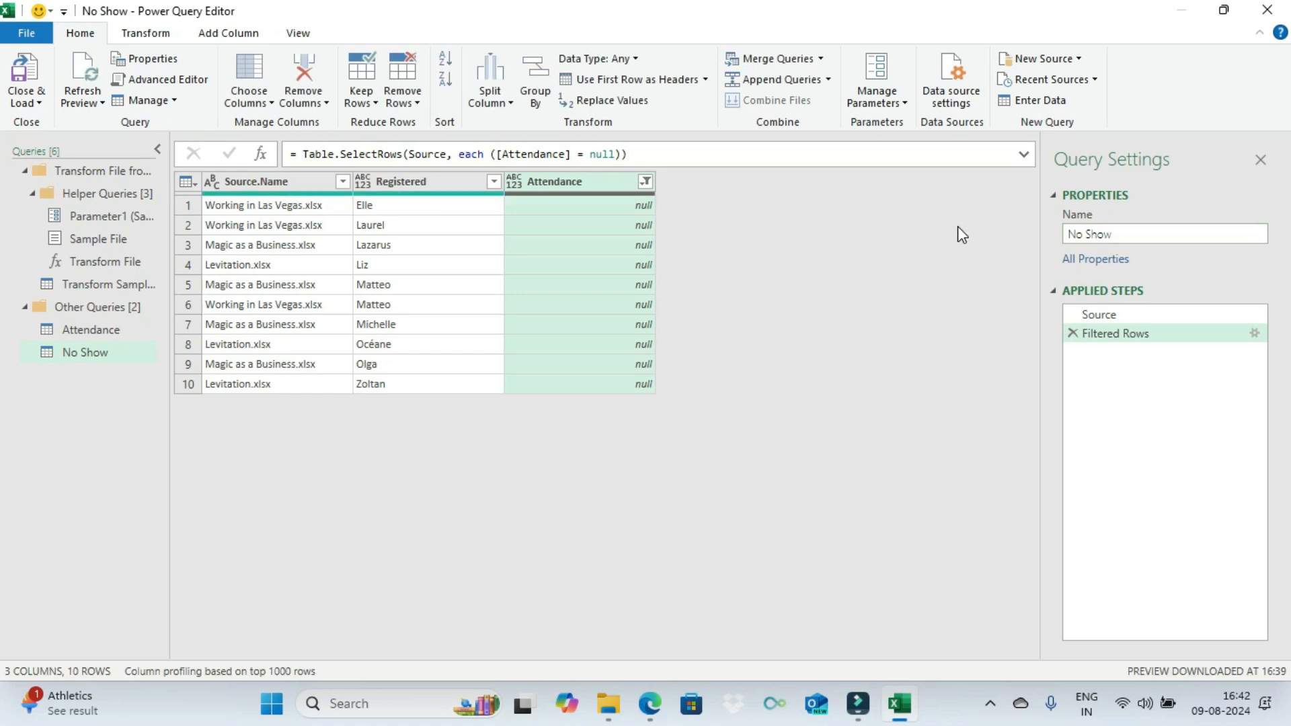
# Close and load the Attendance and No Show queries into the workbook and review their worksheets, ending on Attendance
pyautogui.click(100, 331)
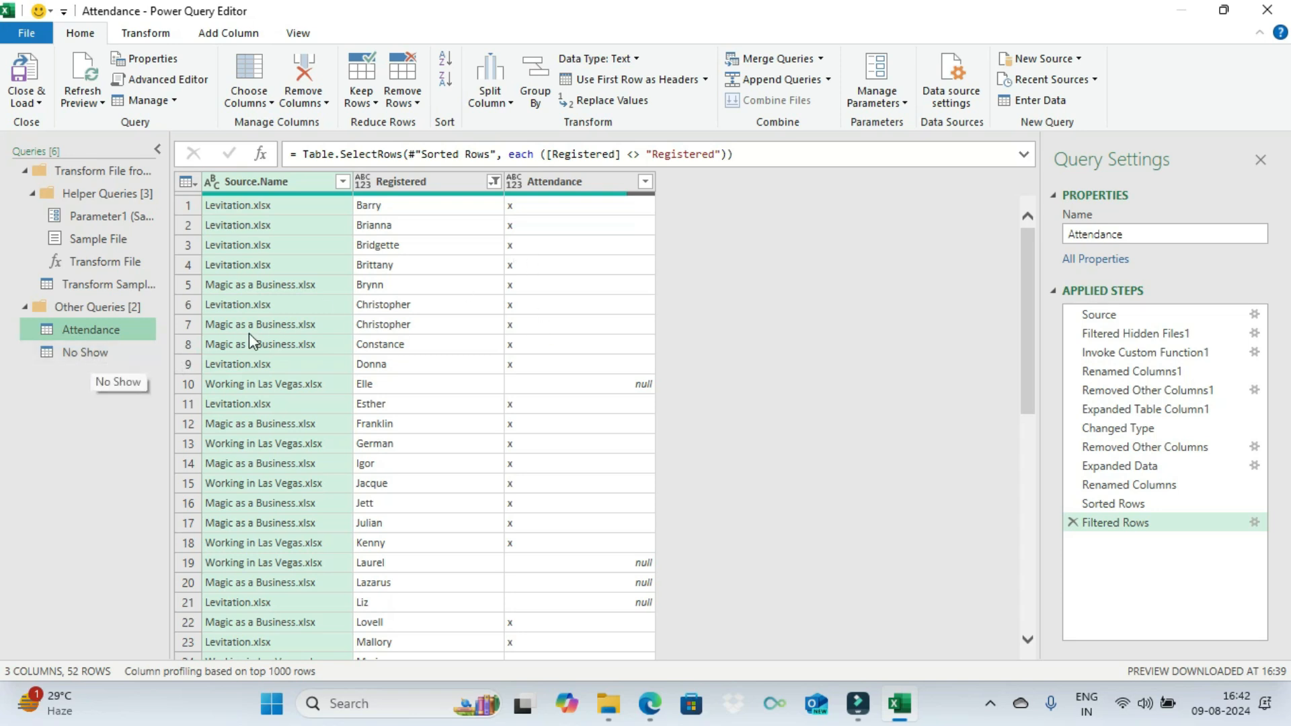
pyautogui.click(82, 355)
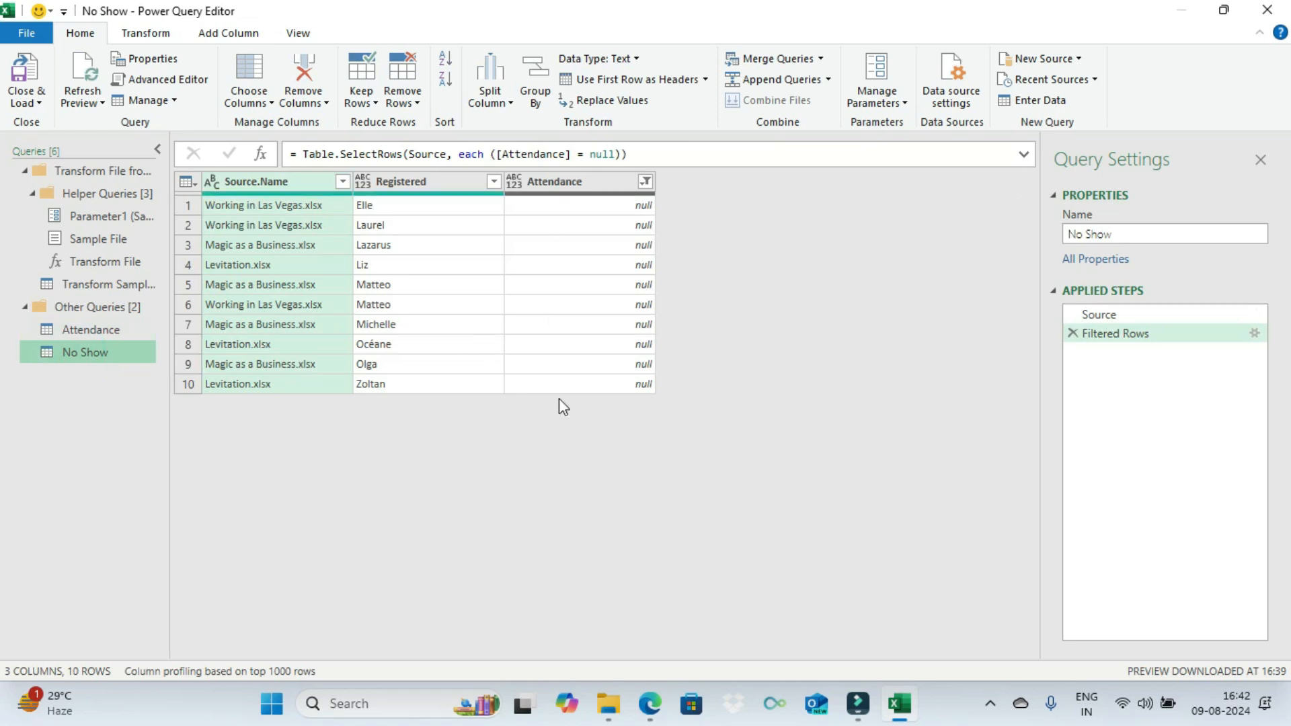
pyautogui.click(34, 84)
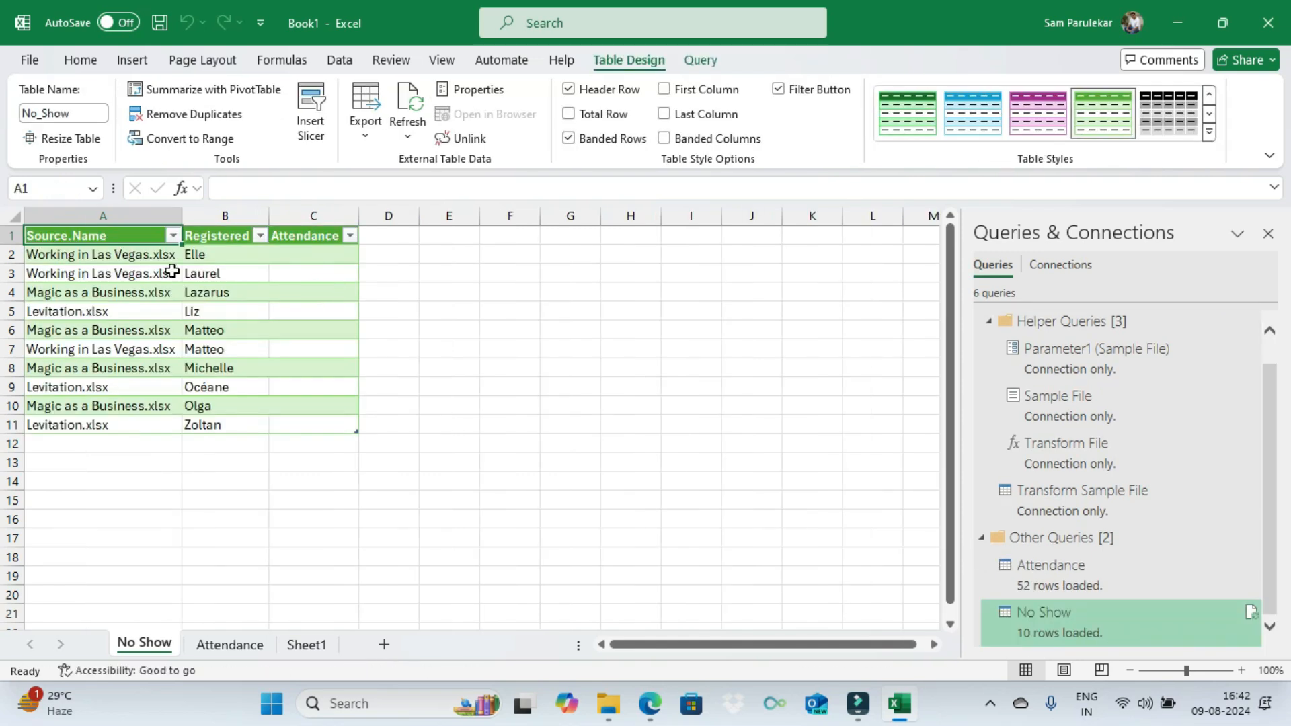
pyautogui.click(230, 645)
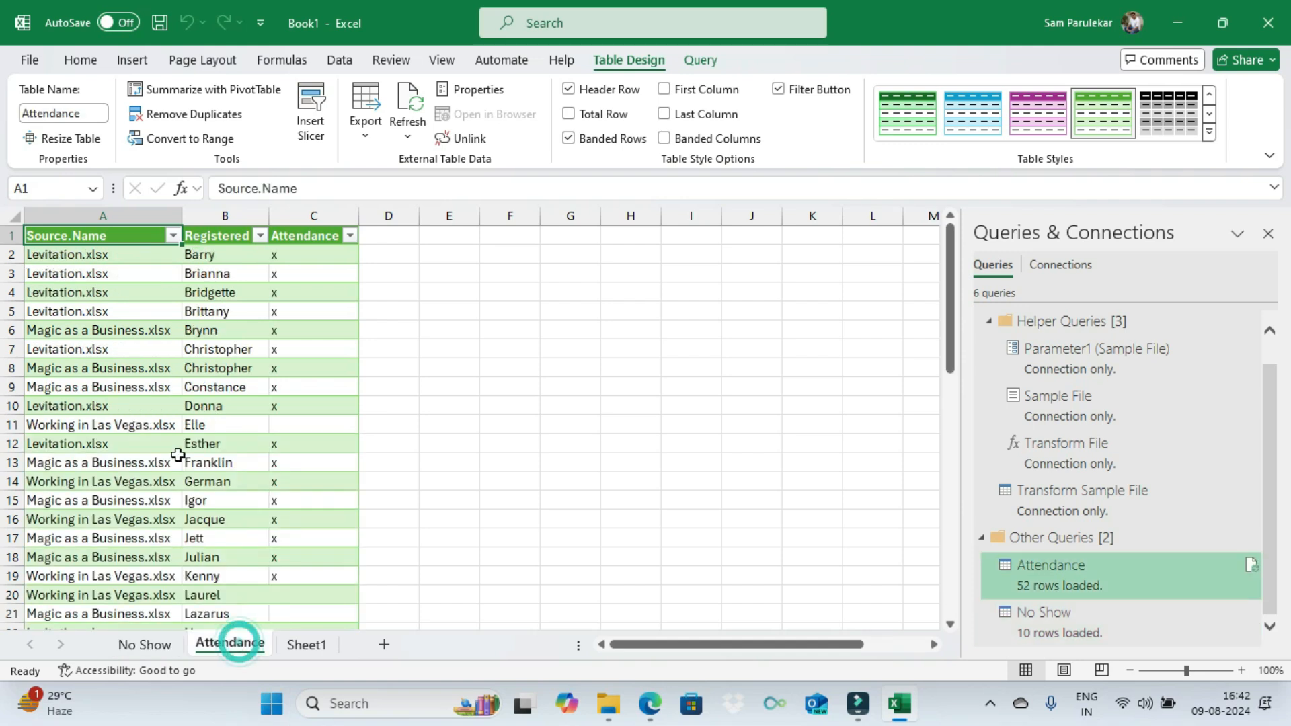
pyautogui.click(313, 643)
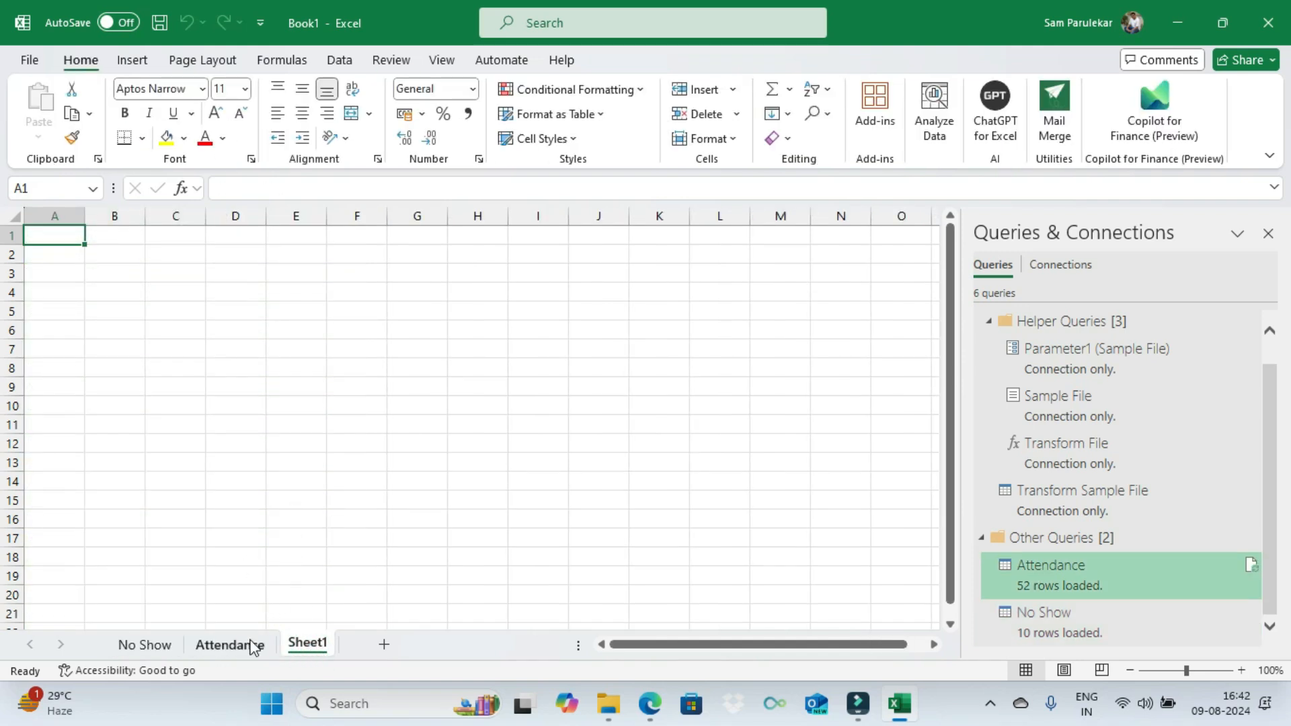
pyautogui.click(250, 648)
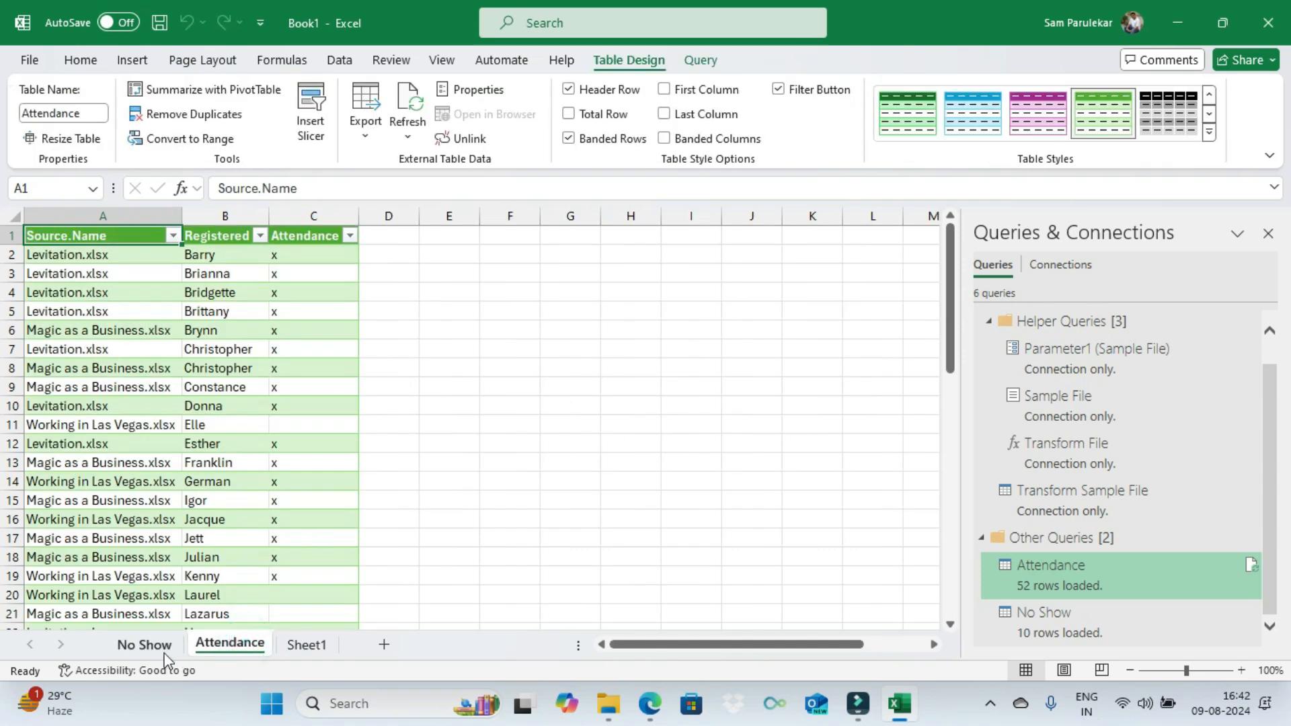
pyautogui.click(144, 645)
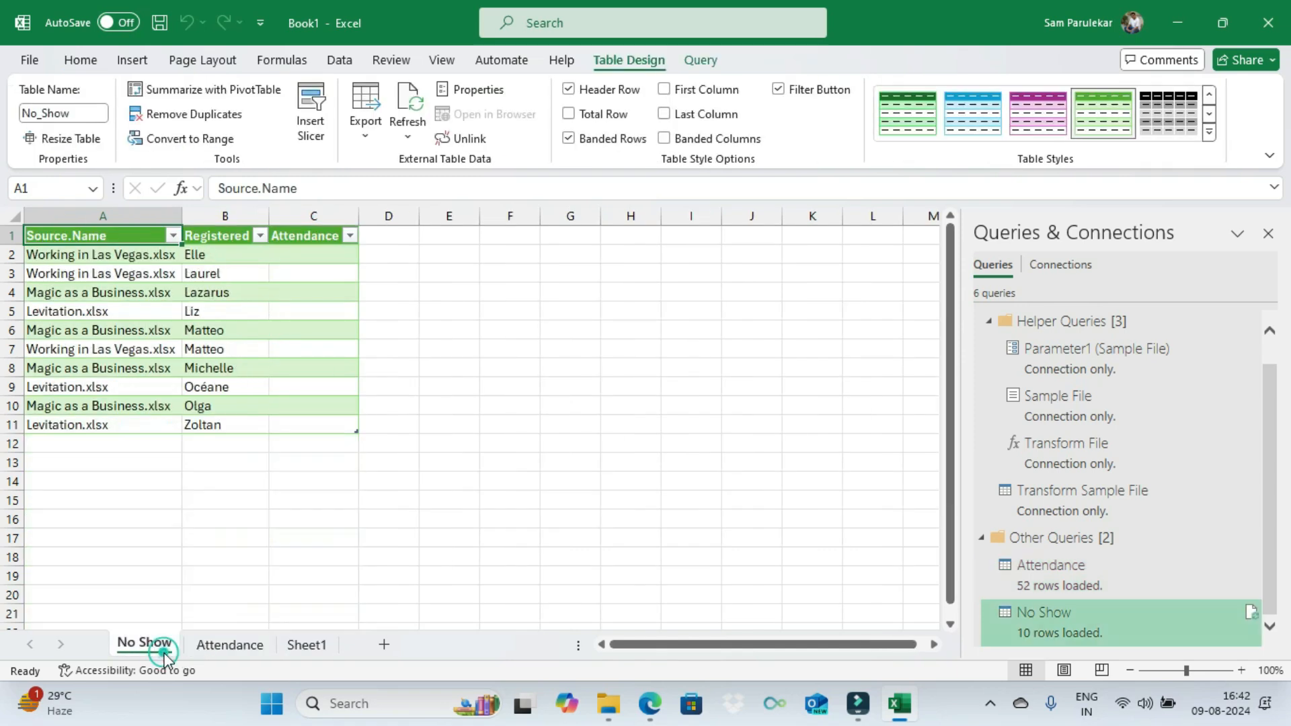
pyautogui.click(226, 647)
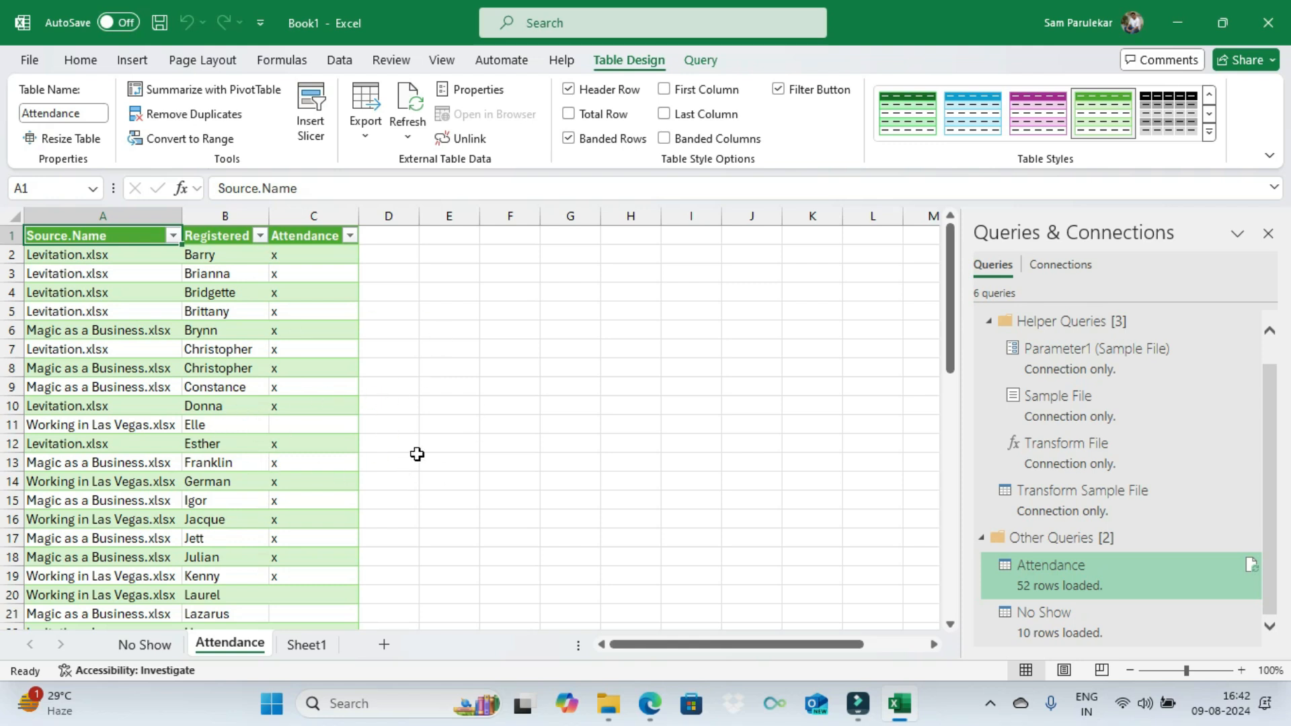
# In File Explorer, move the Mentalism and Street Magic workbooks from the 354. Query Data from a Folder directory into Magician Conference and open that folder
pyautogui.click(609, 704)
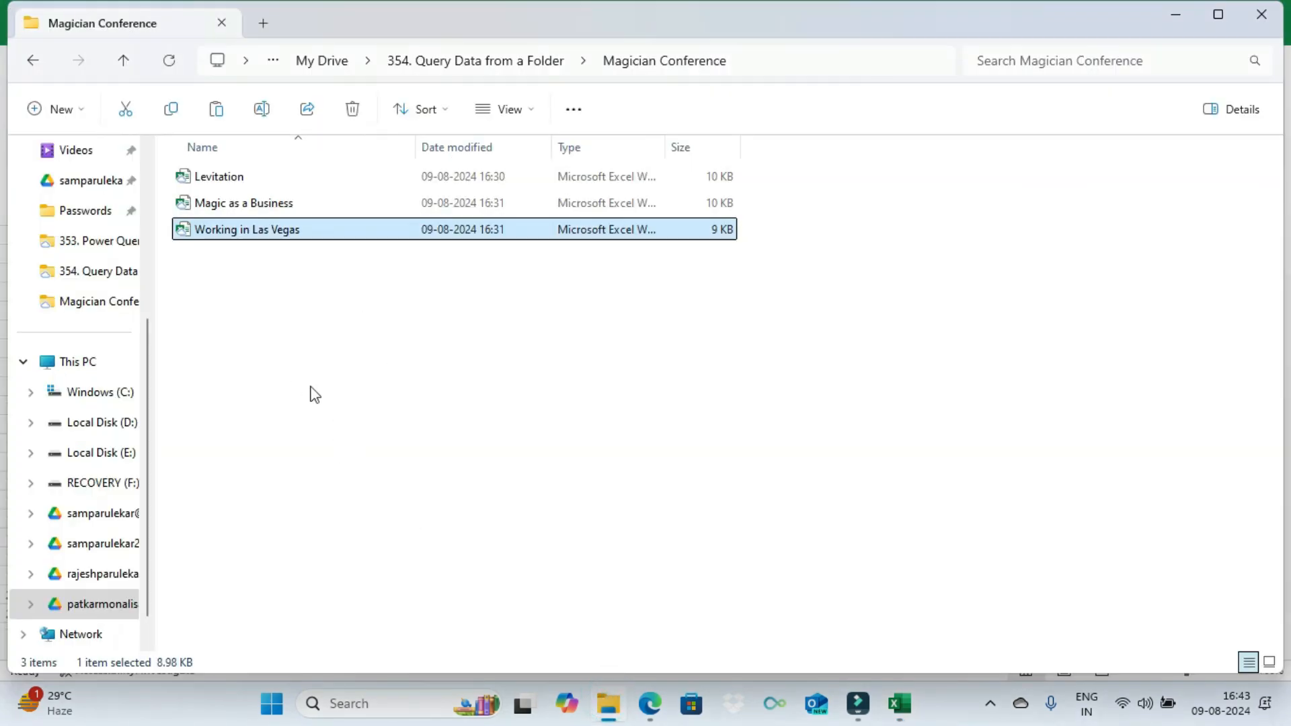
pyautogui.click(531, 66)
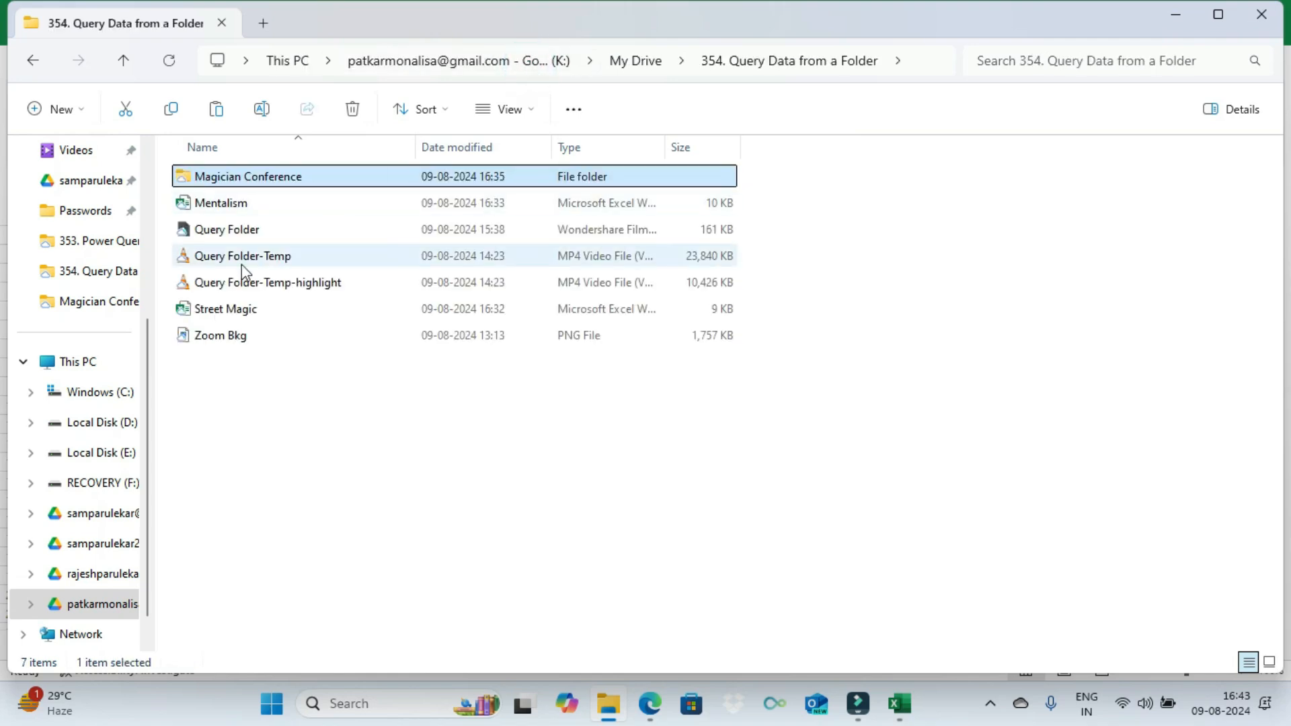
pyautogui.click(236, 210)
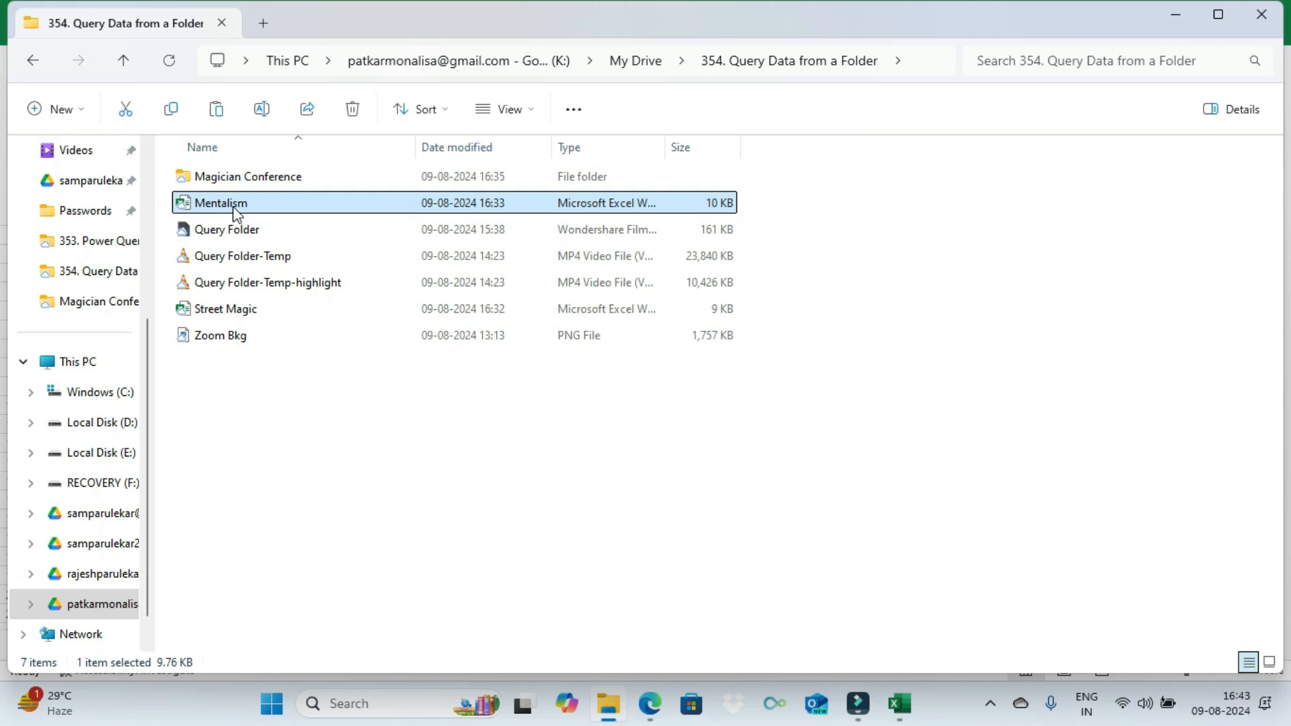
pyautogui.moveTo(237, 213); pyautogui.dragTo(250, 181)
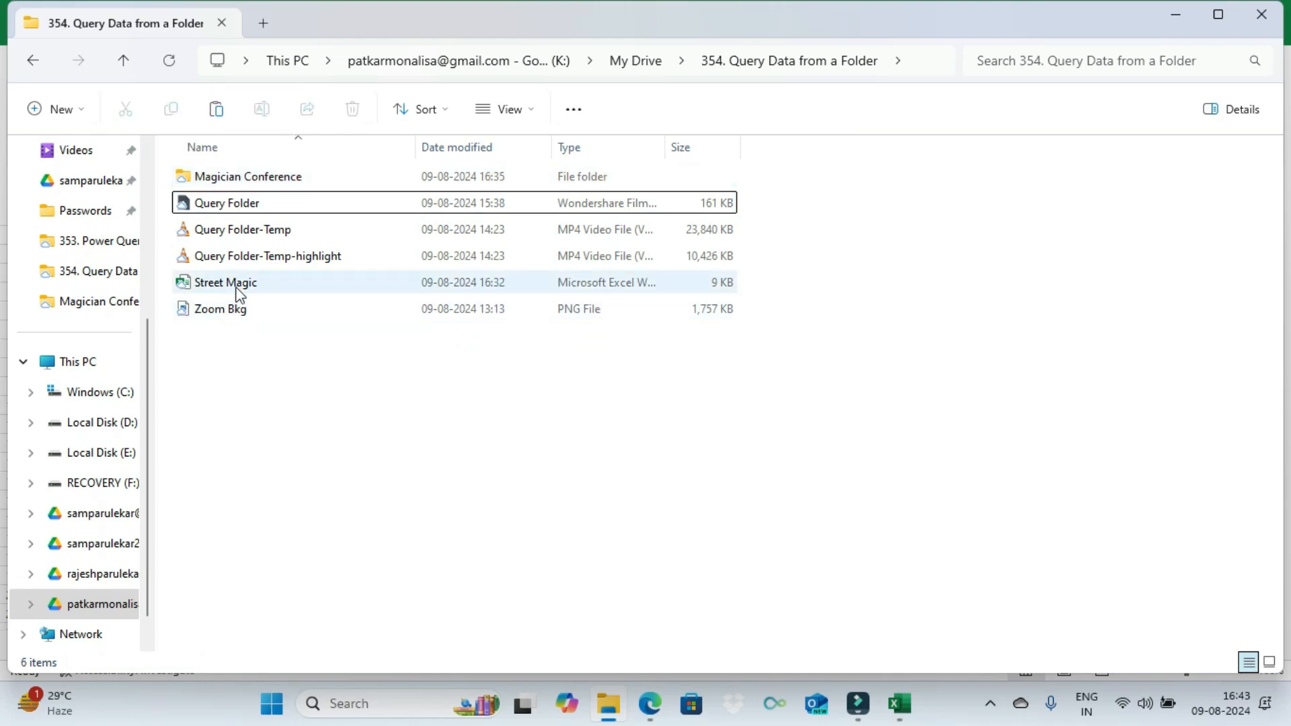
pyautogui.moveTo(236, 291); pyautogui.dragTo(277, 188)
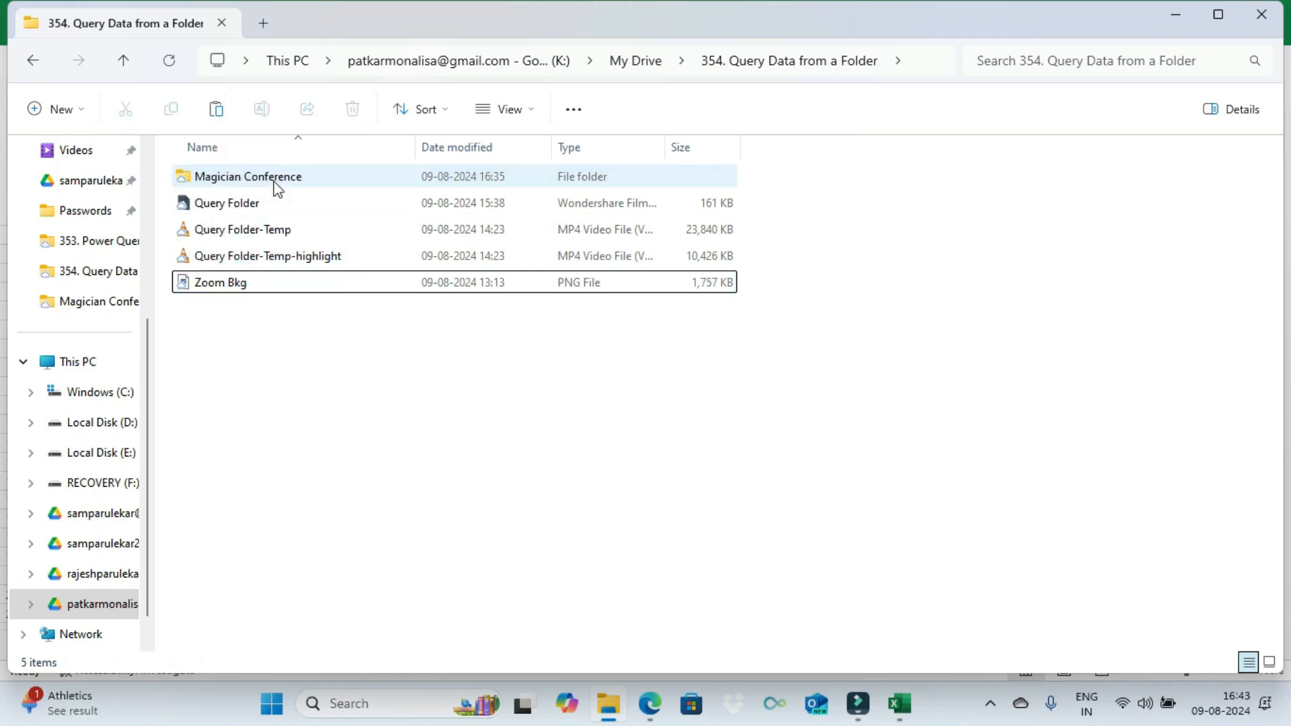
pyautogui.doubleClick(276, 188)
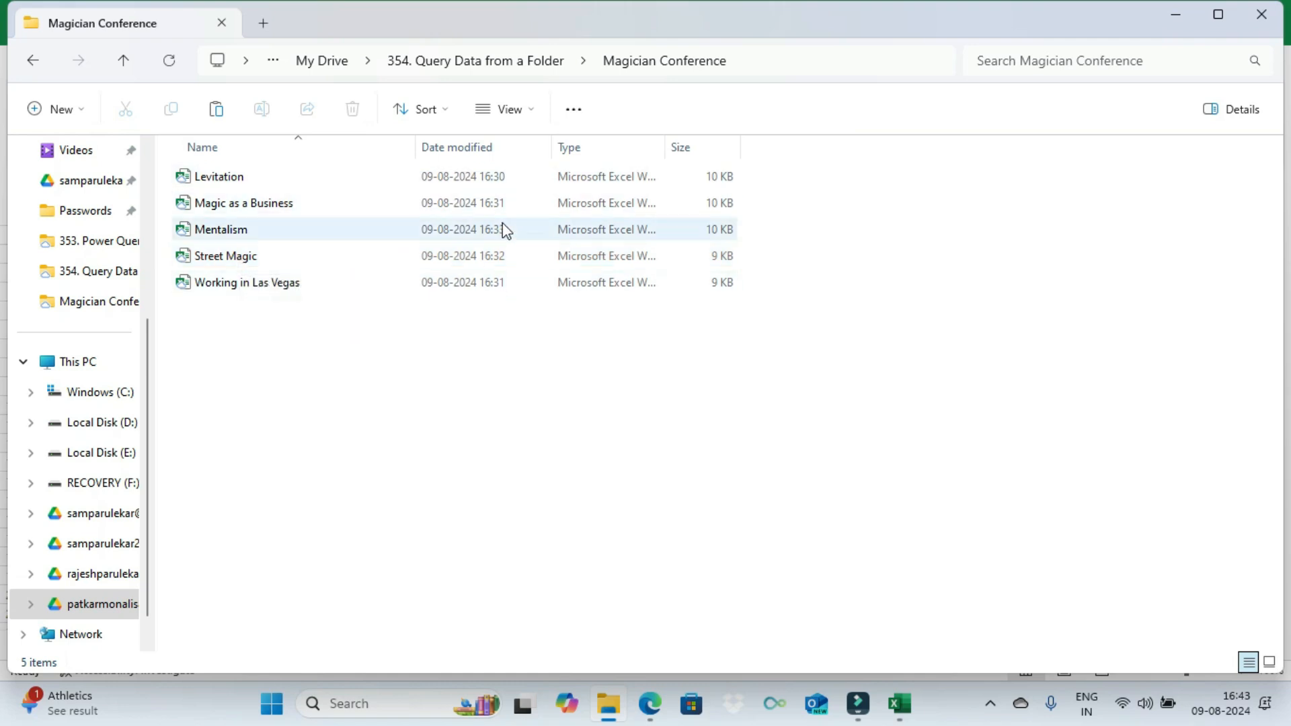
# Switch back to Excel and refresh the query tables on the No Show and Attendance worksheets
pyautogui.click(900, 706)
pyautogui.click(144, 643)
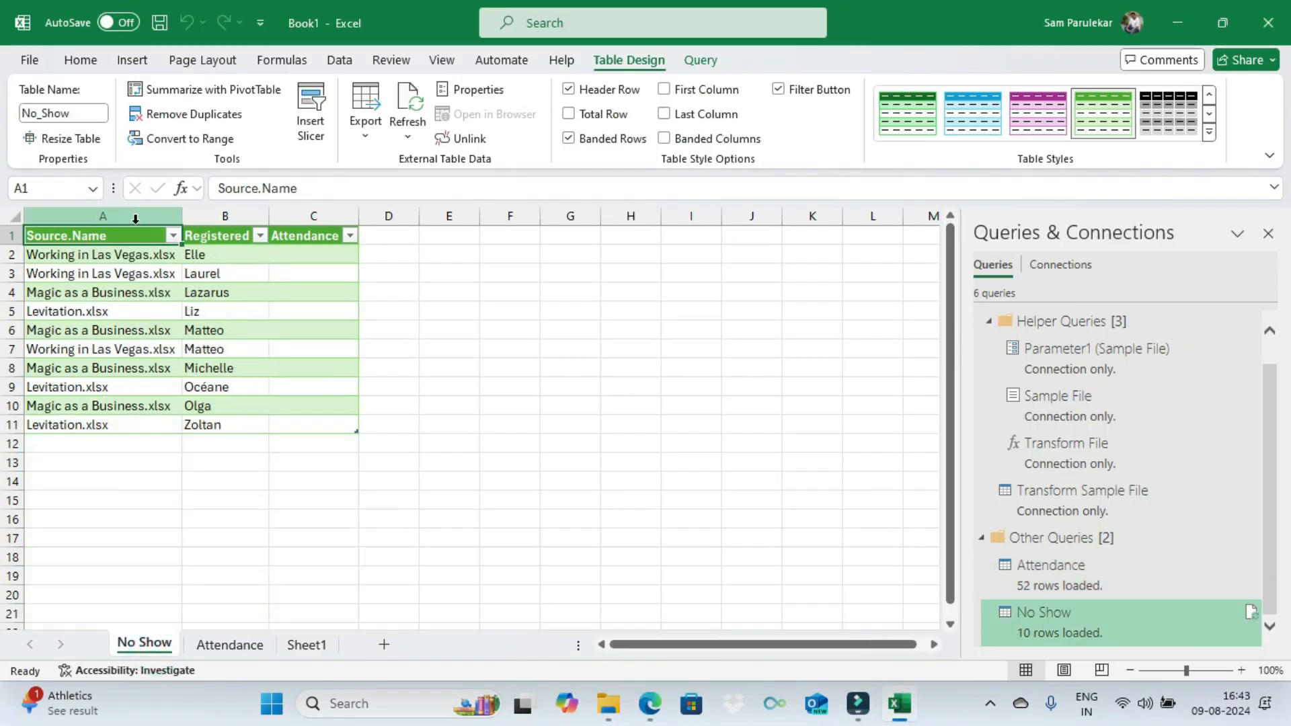
pyautogui.click(408, 107)
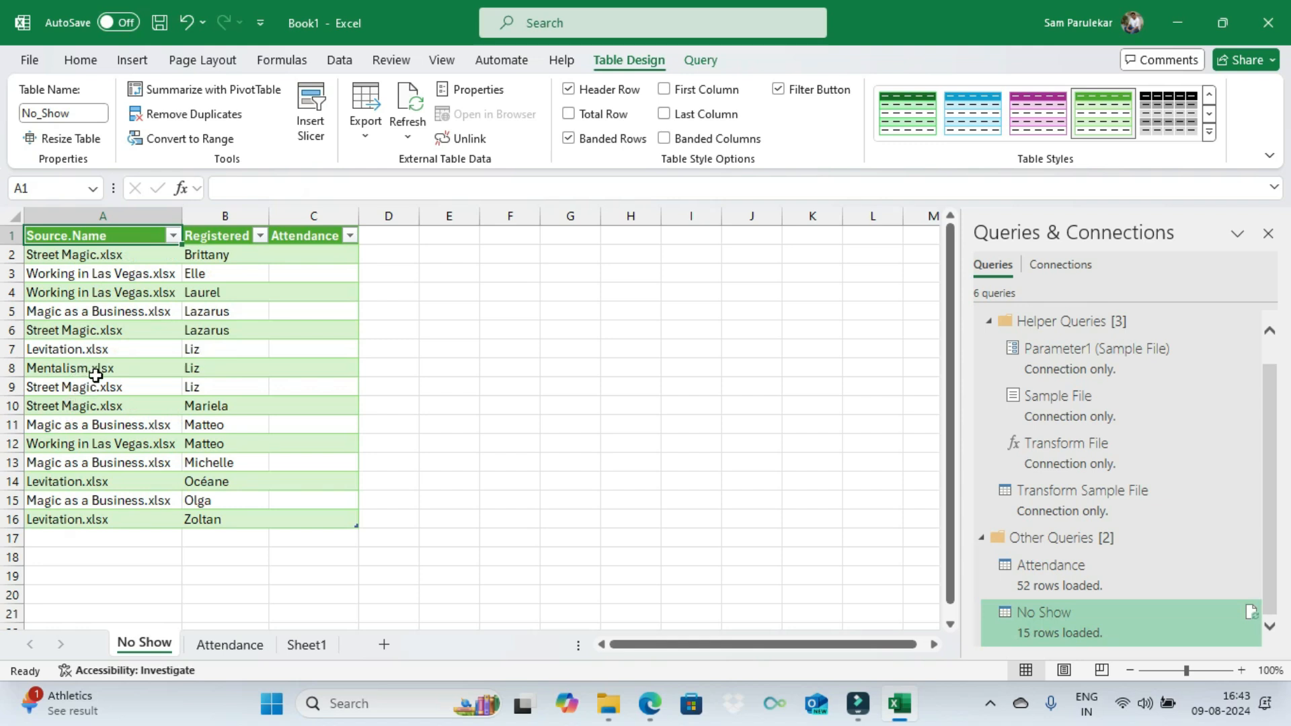
pyautogui.click(240, 648)
pyautogui.click(106, 349)
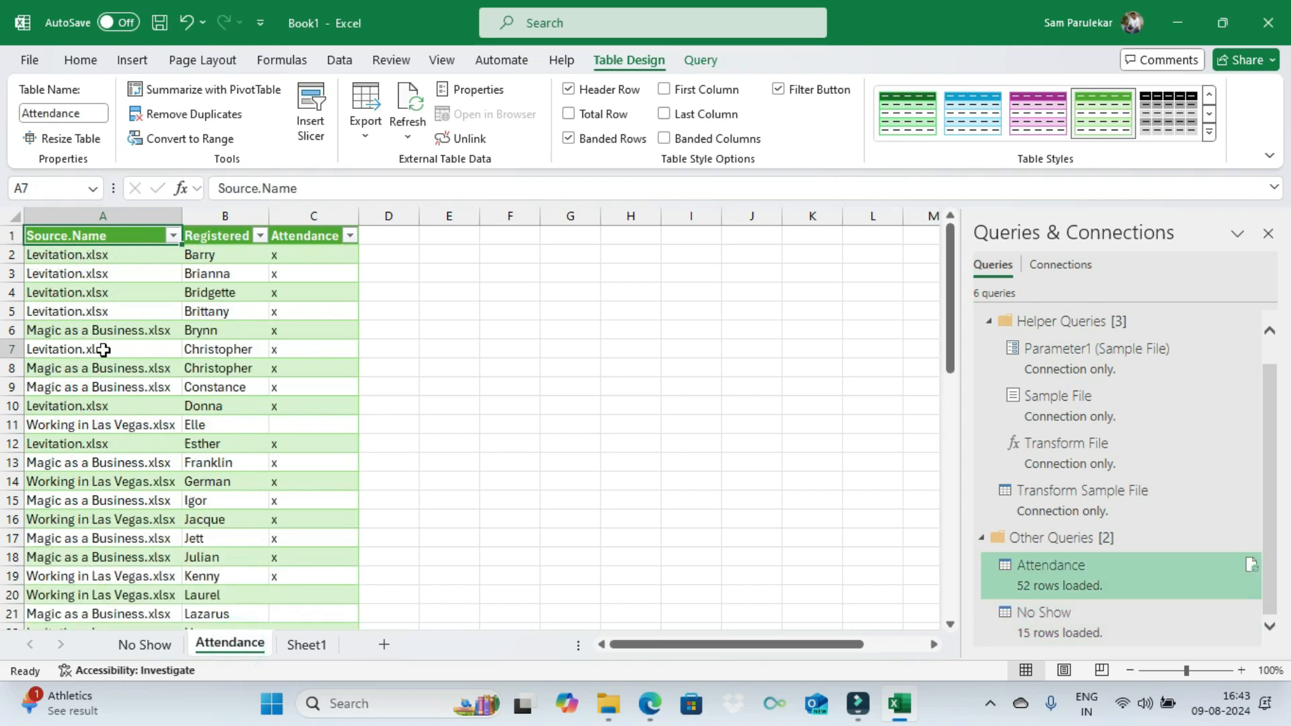
pyautogui.click(407, 103)
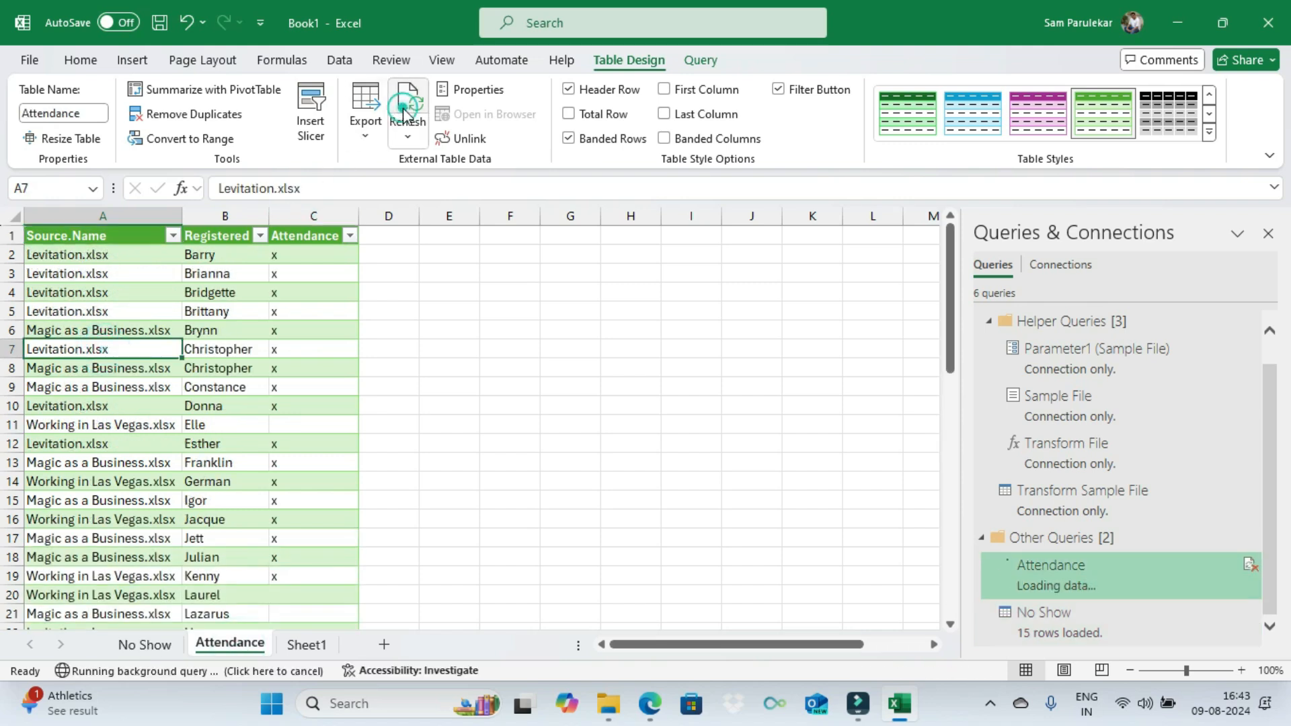